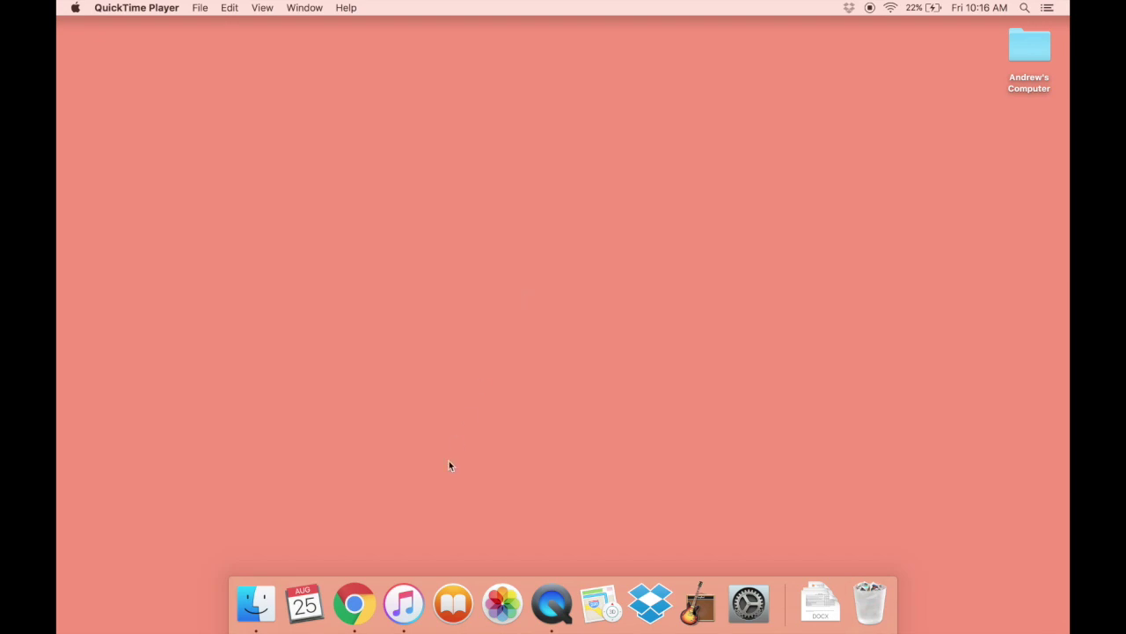
# Step: Bring up iTunes, view its About information, and close both the About window and the main window
pyautogui.click(404, 603)
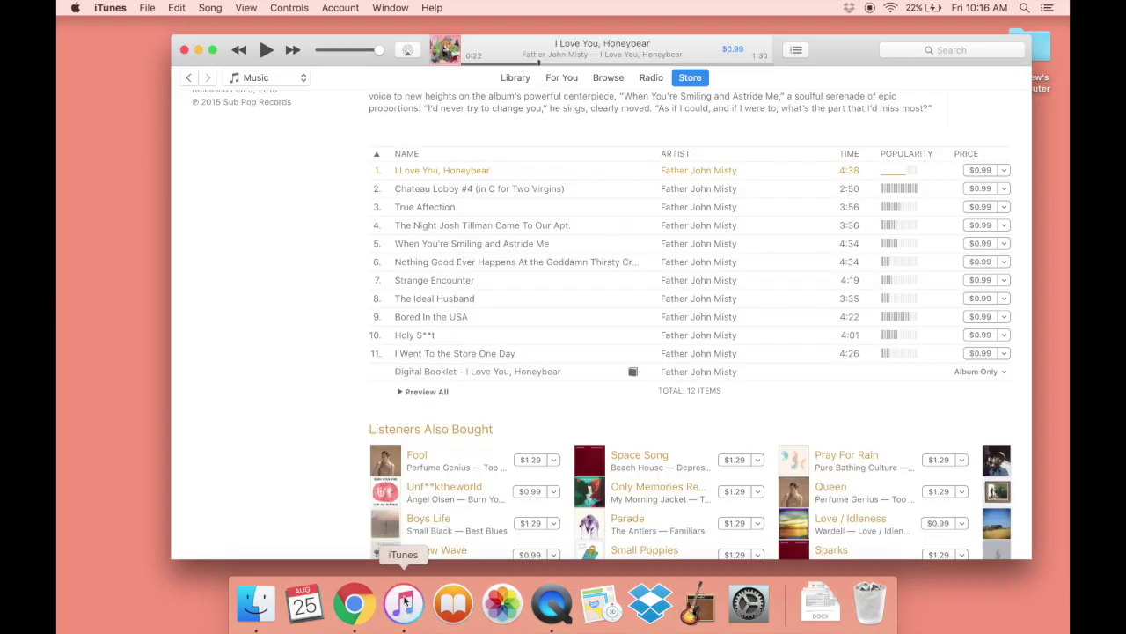
pyautogui.click(110, 8)
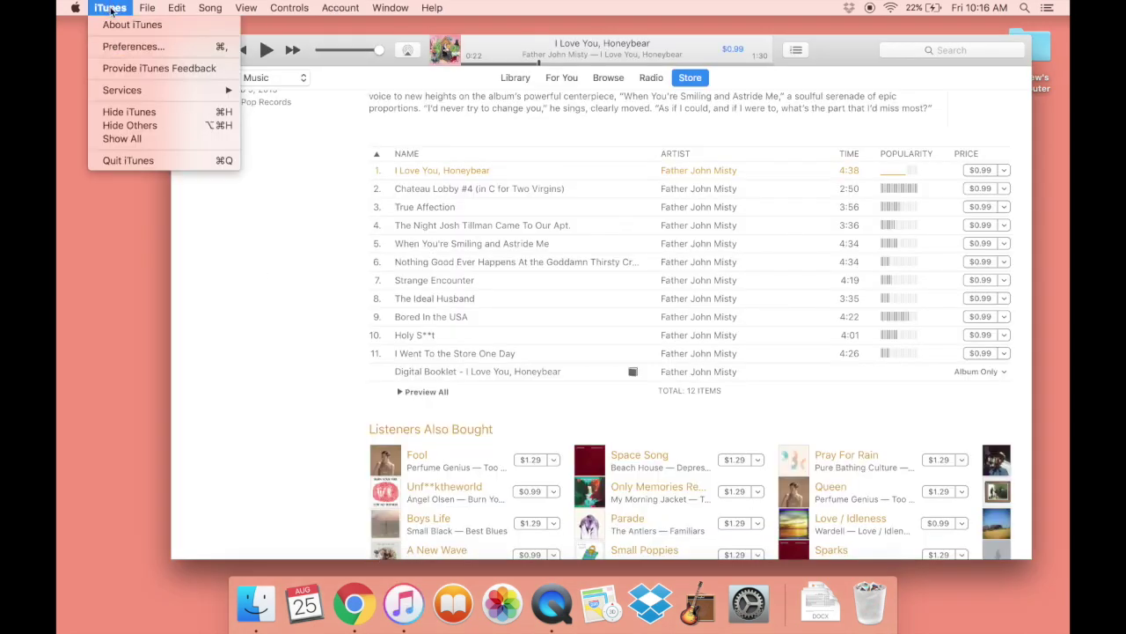
pyautogui.click(115, 24)
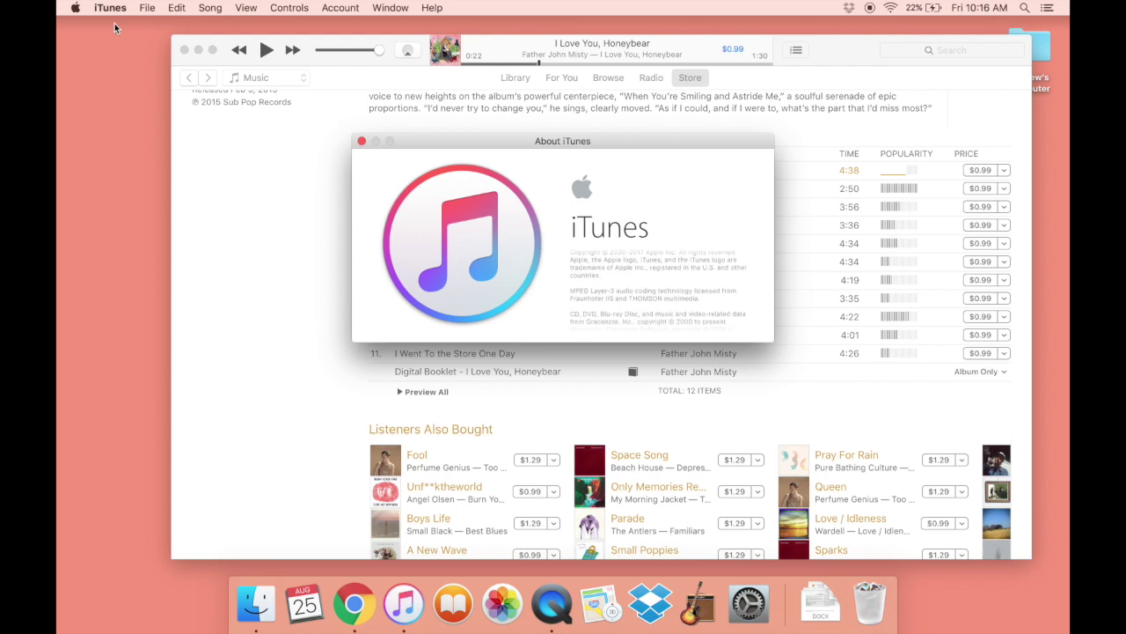
pyautogui.click(362, 142)
pyautogui.click(184, 50)
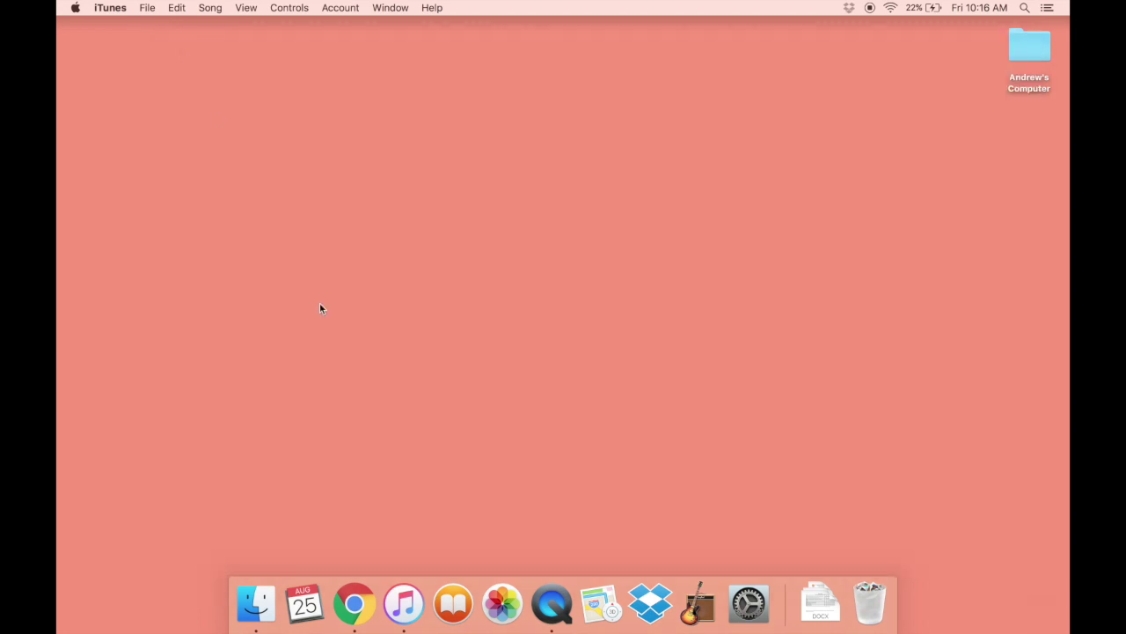
# Step: Reopen the iTunes window and browse the music library by Recently Added, Artists, Albums, Genres and Songs
pyautogui.click(411, 628)
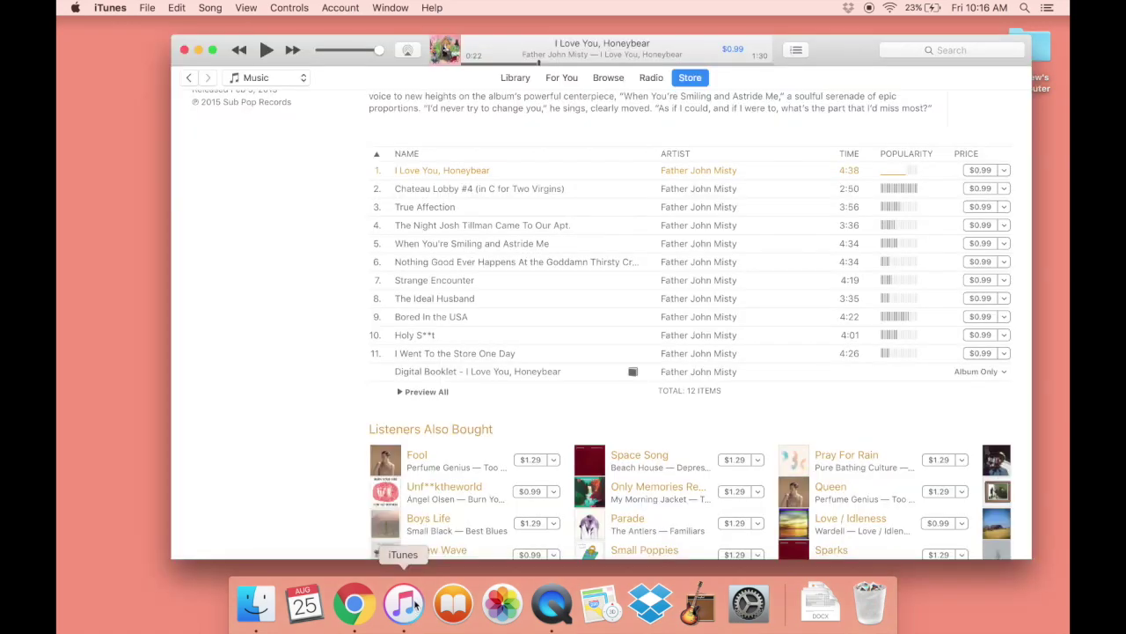
pyautogui.click(513, 79)
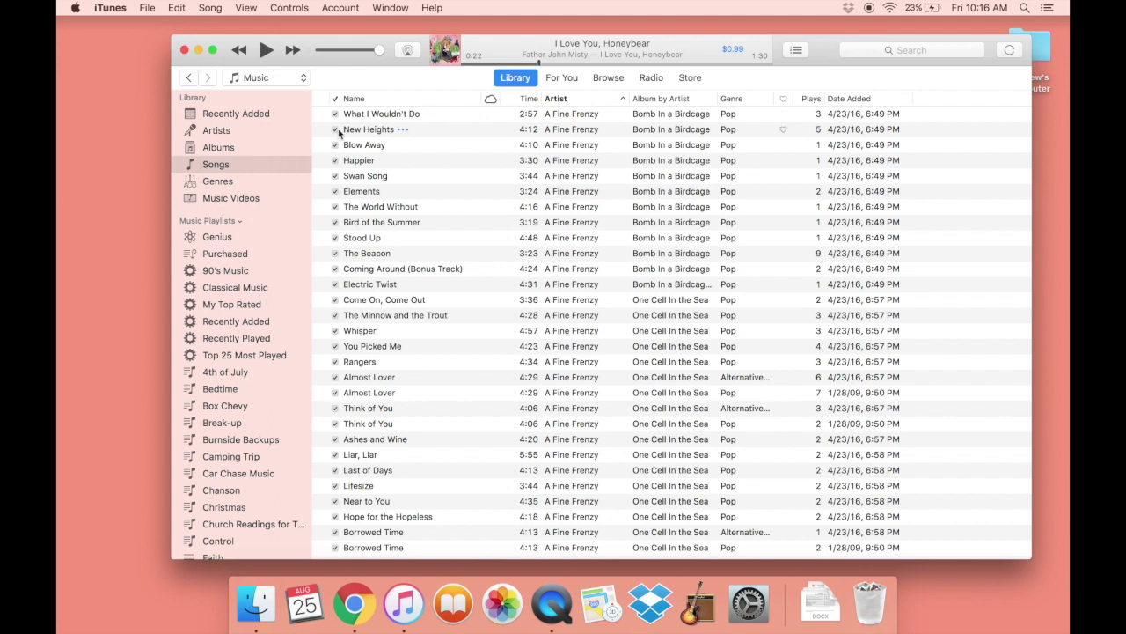
pyautogui.click(254, 118)
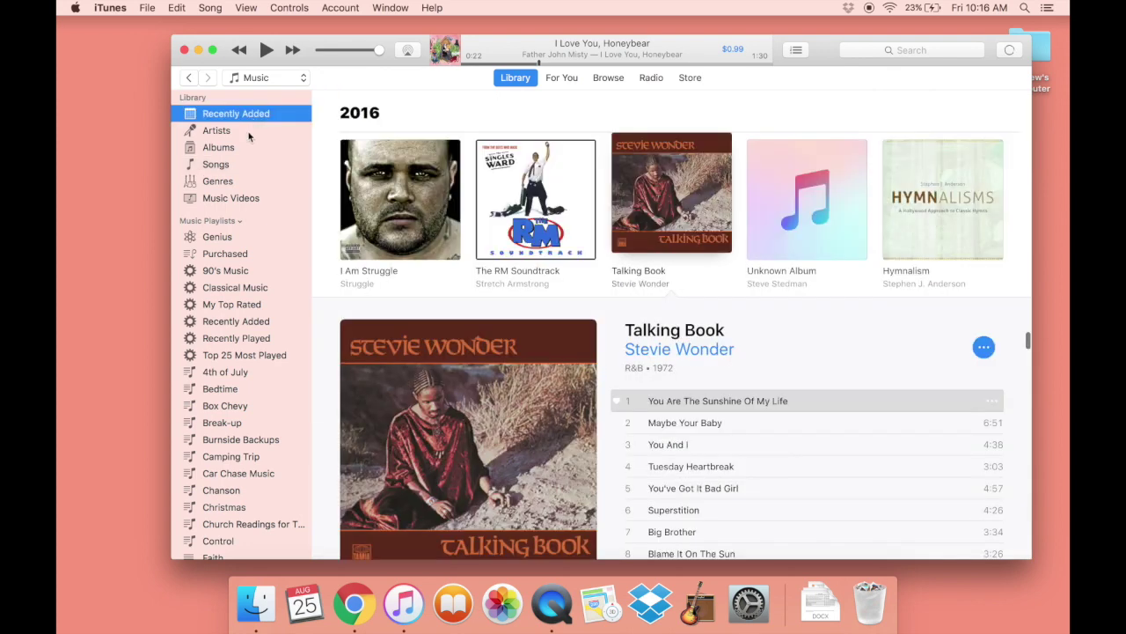
pyautogui.click(249, 134)
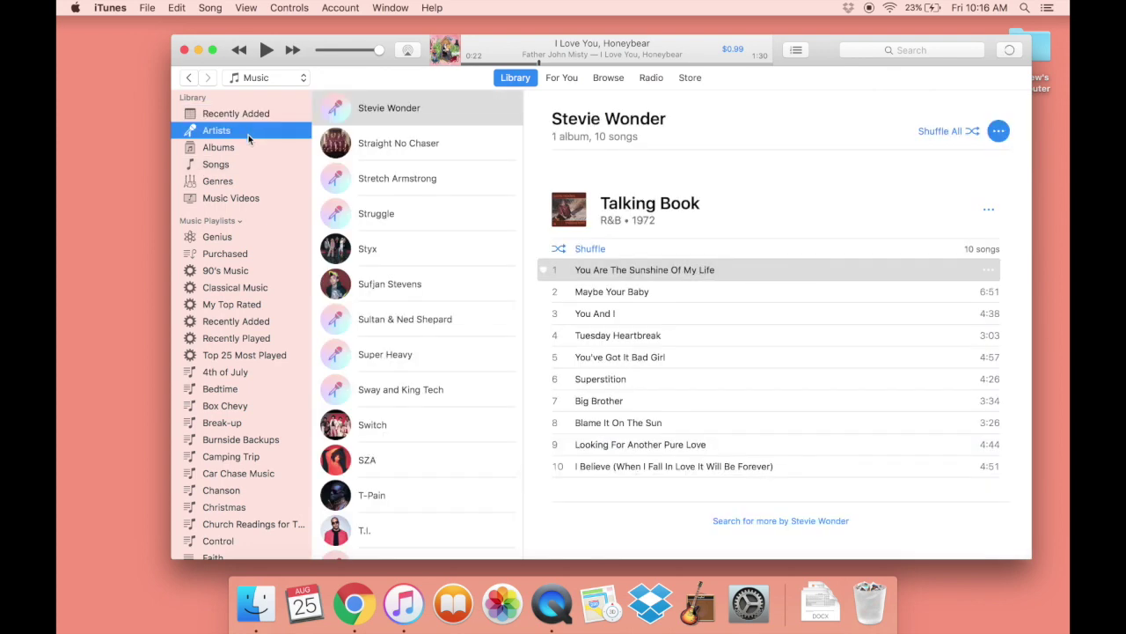
pyautogui.click(247, 149)
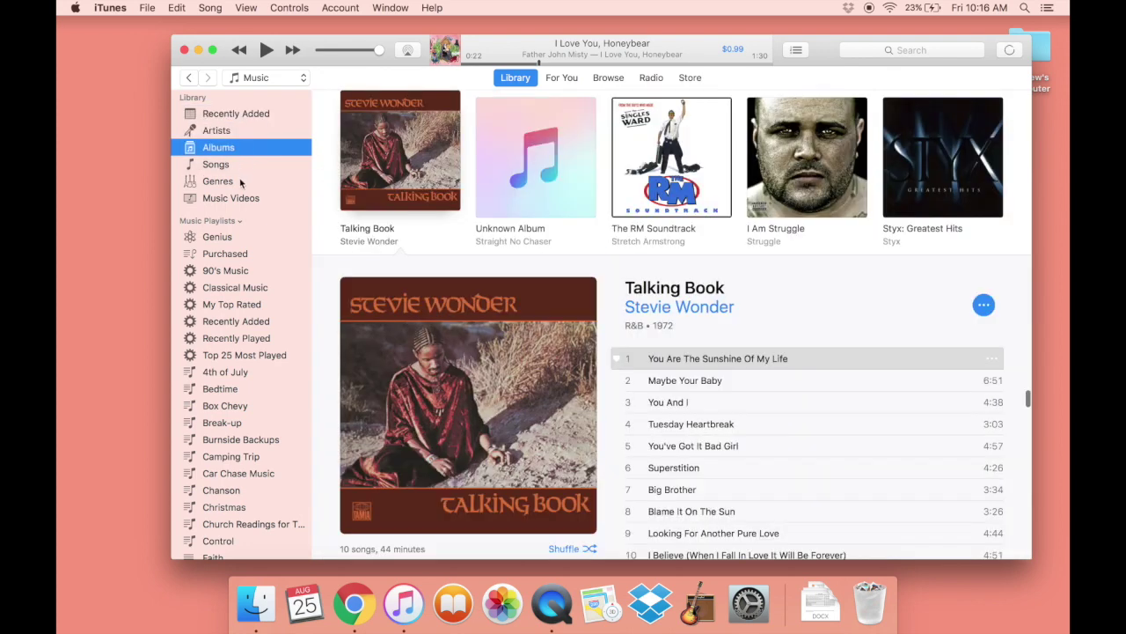
pyautogui.click(240, 183)
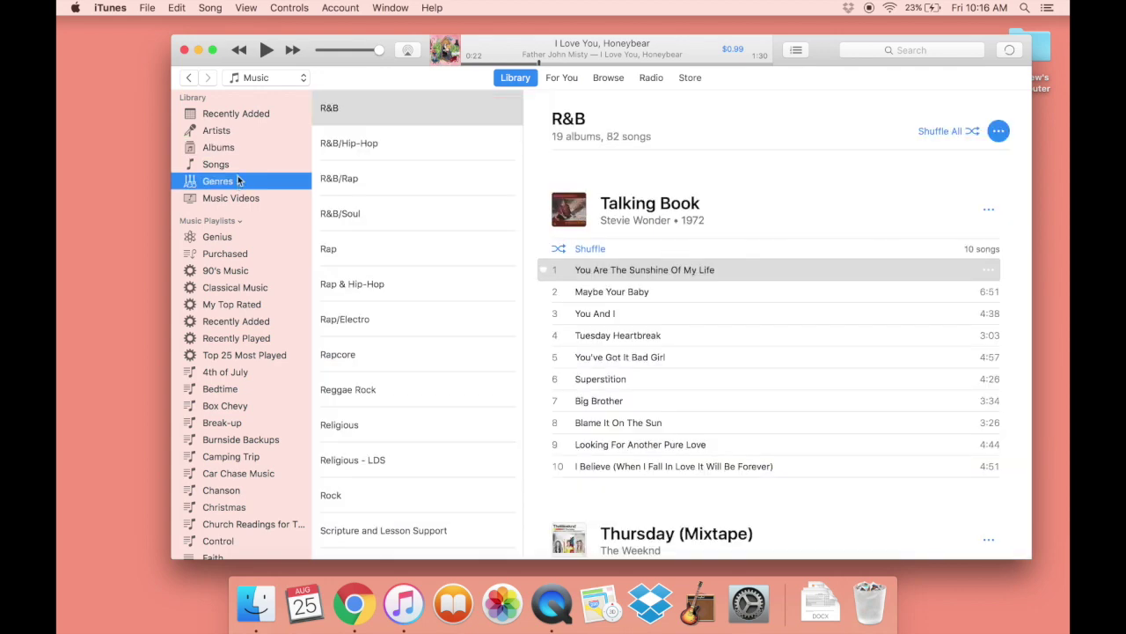
pyautogui.click(237, 166)
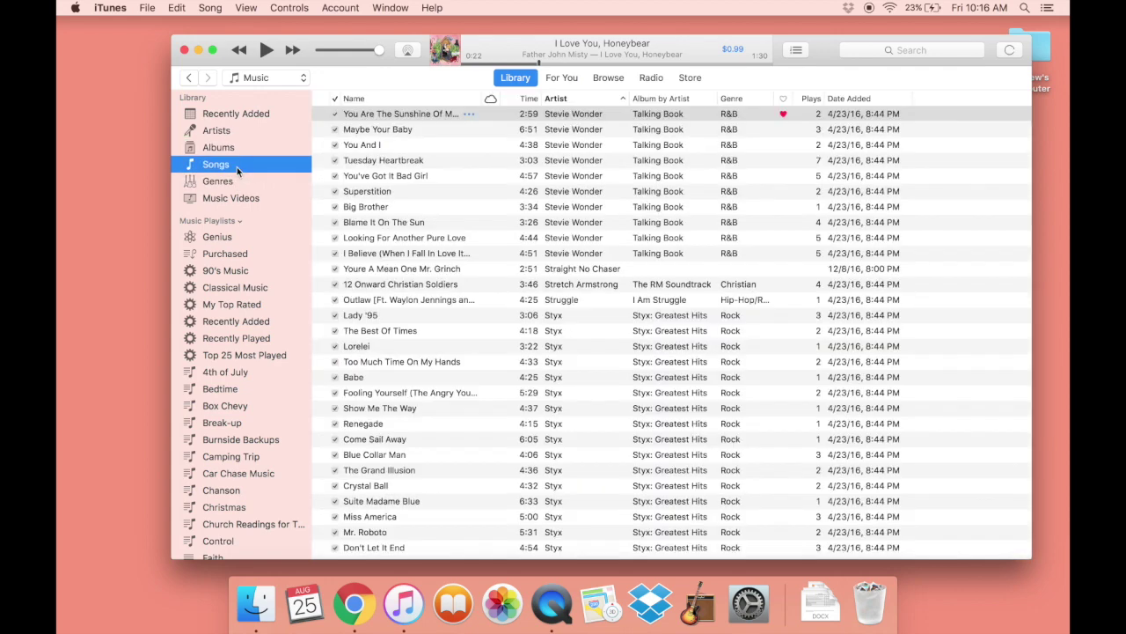
pyautogui.scroll(-20, 495, 293)
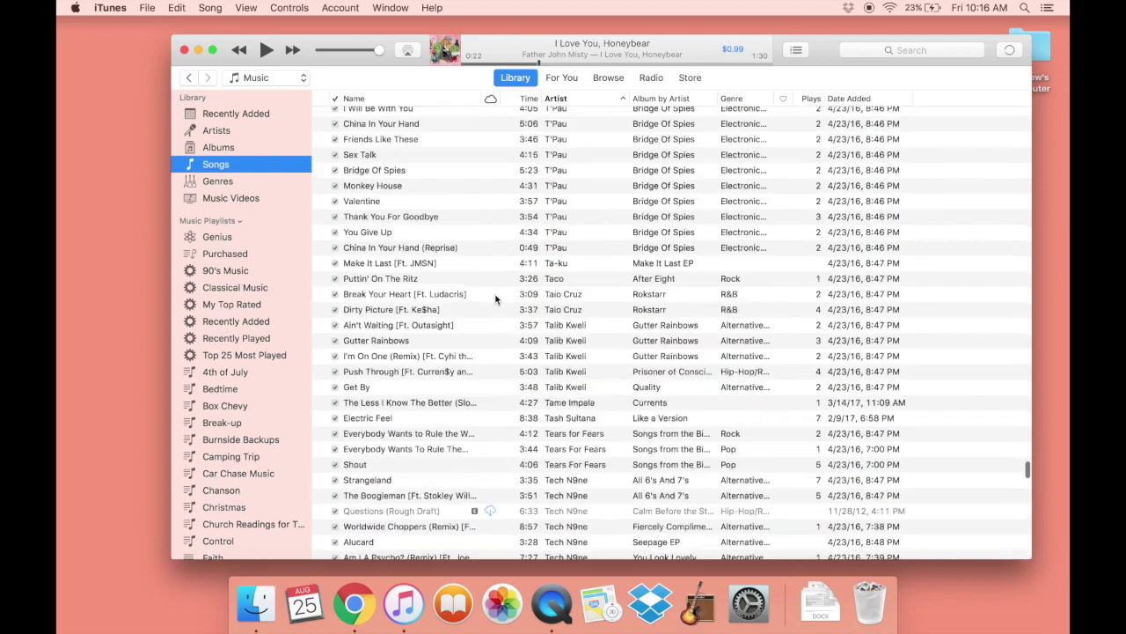
pyautogui.scroll(20, 494, 294)
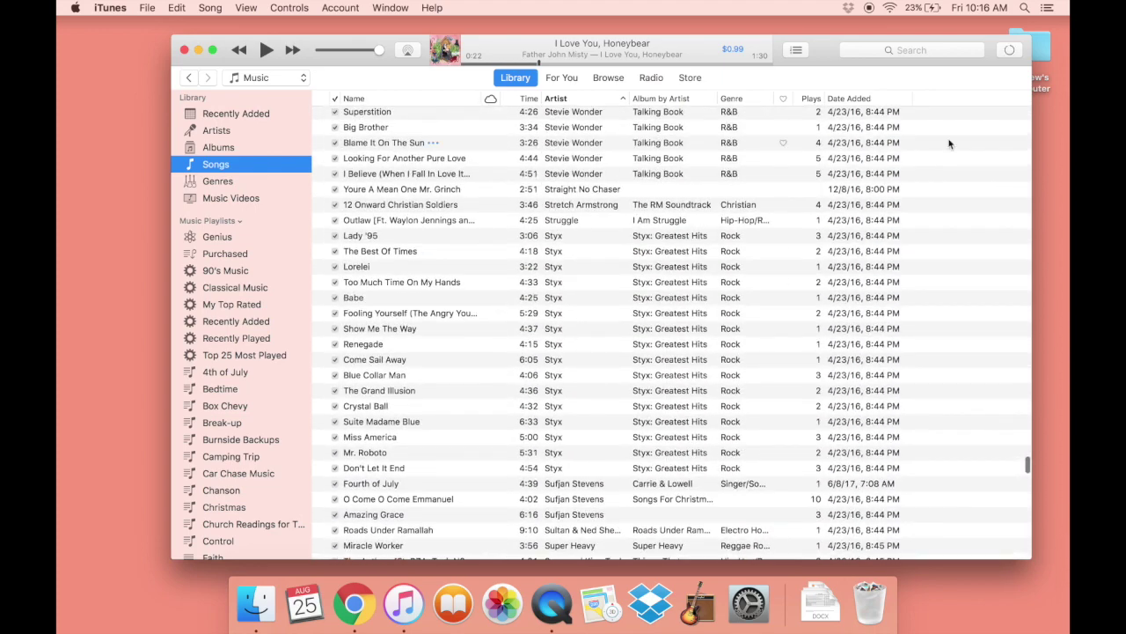
# Step: Search the library for "when i" and play Stevie Wonder's "I Believe (When I Fall In Love It Will Be Forever)"
pyautogui.click(939, 50)
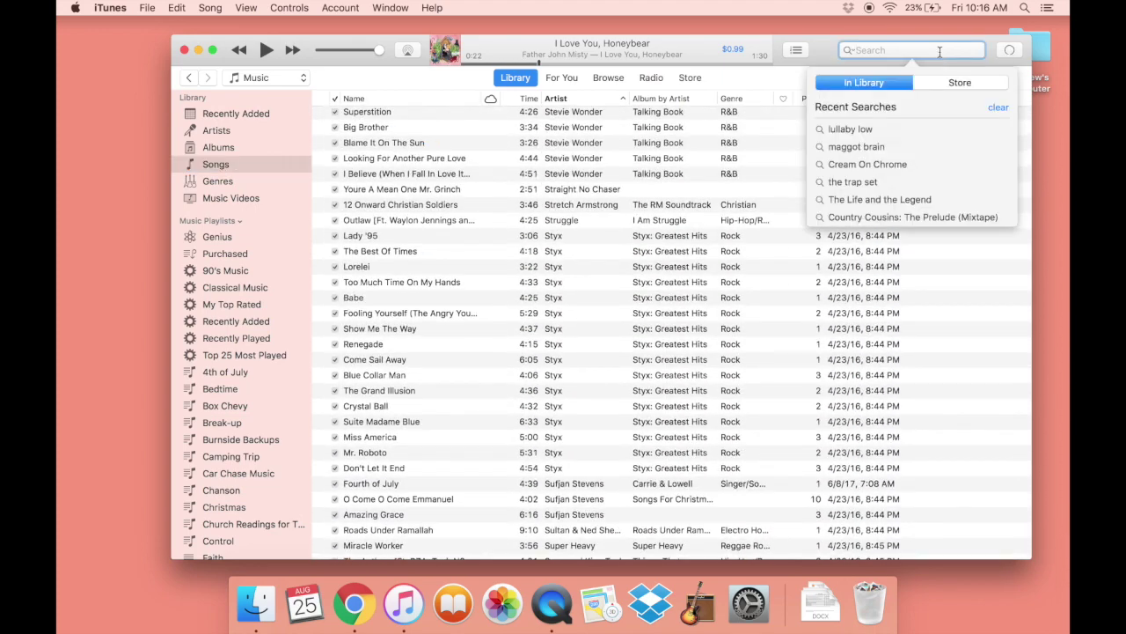
pyautogui.write('when i')
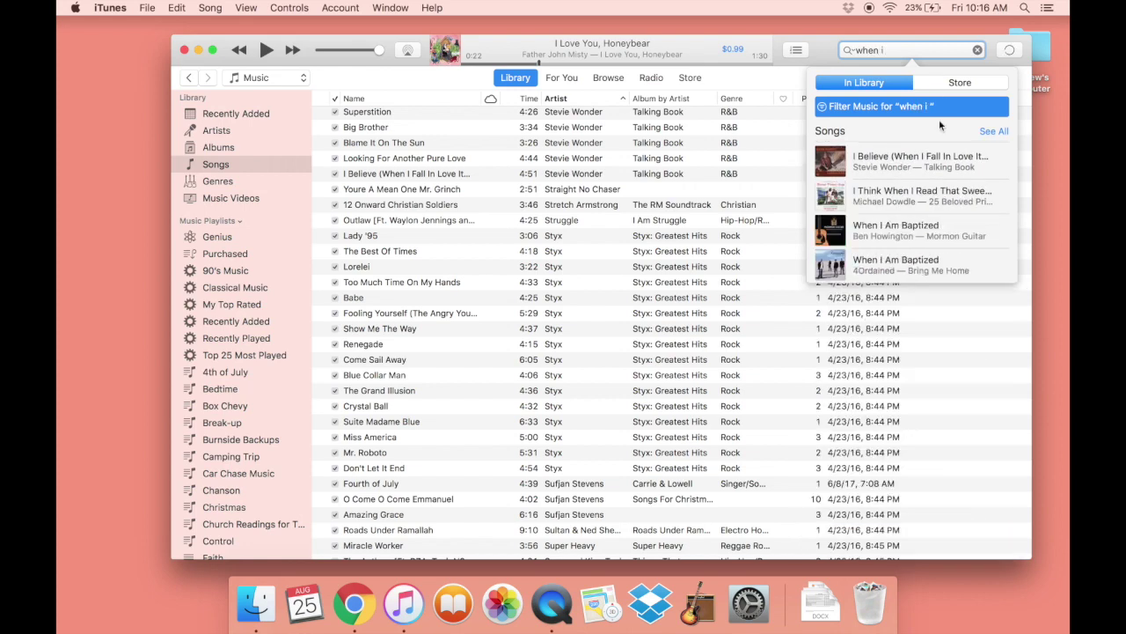
pyautogui.click(926, 166)
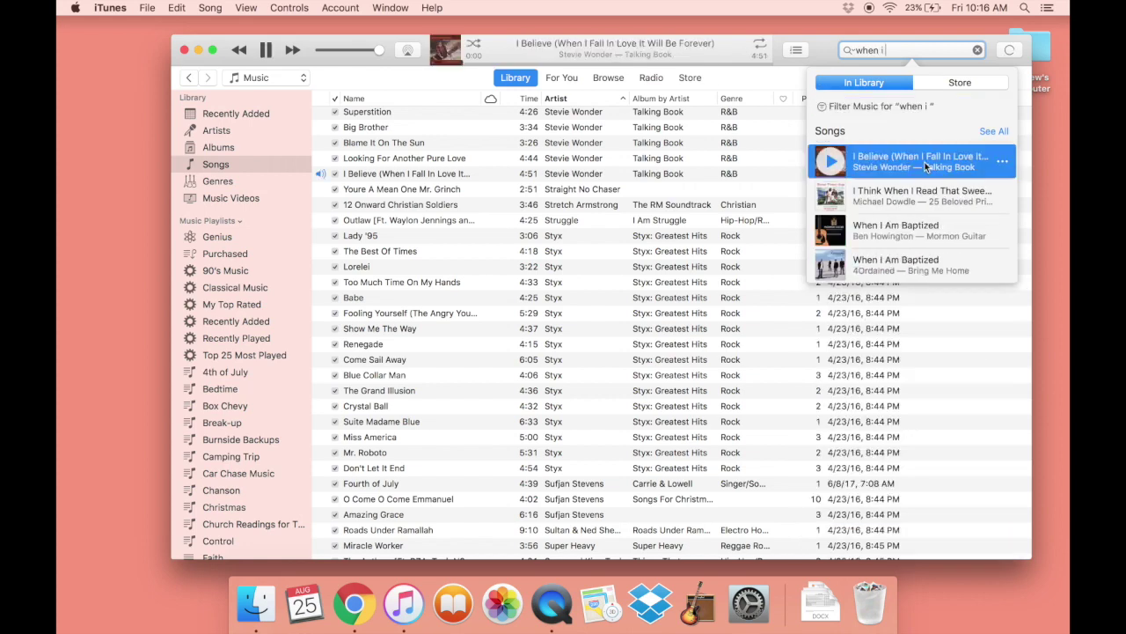
# Step: Dismiss the search results and open the info for "I Believe (When I Fall In Love It Will Be Forever)" from the song list
pyautogui.click(507, 173)
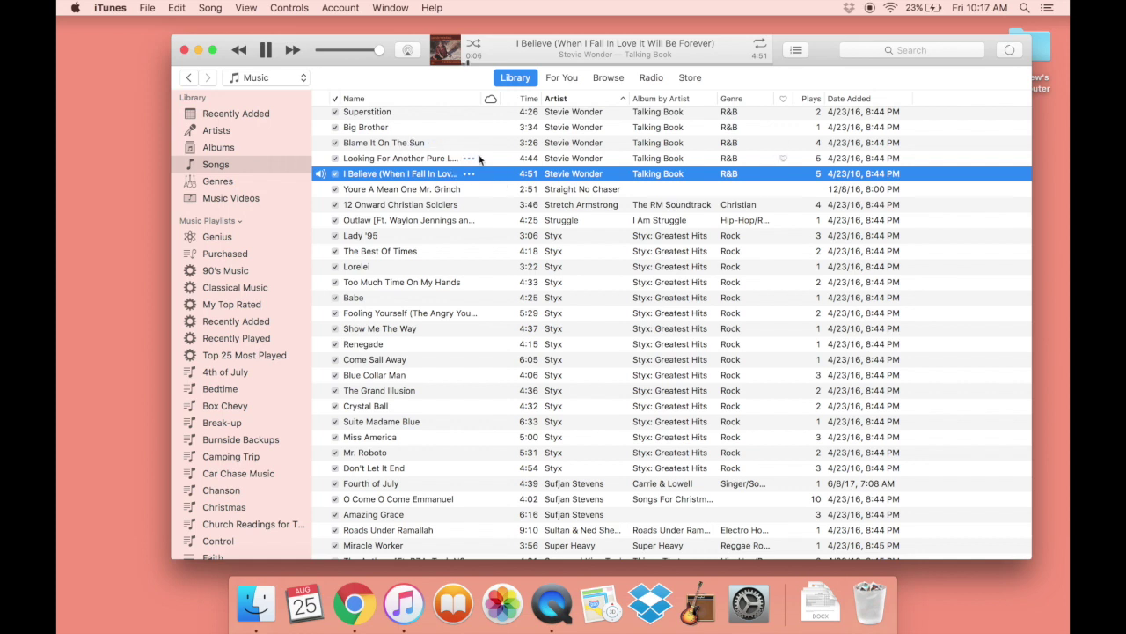
pyautogui.moveTo(491, 172); pyautogui.dragTo(499, 183)
pyautogui.rightClick(500, 182)
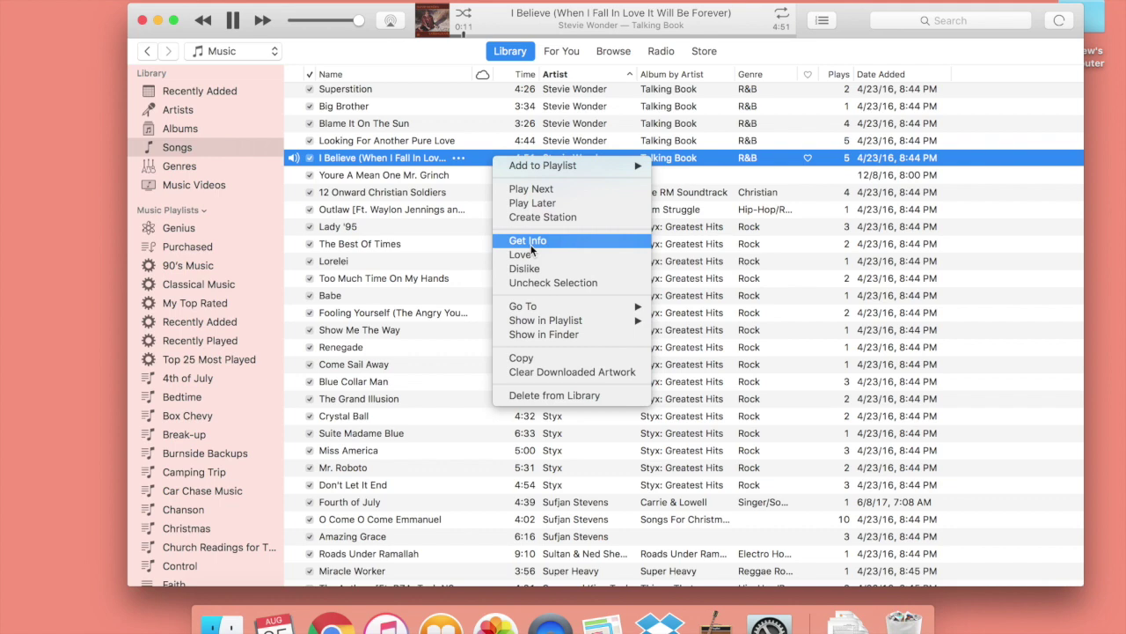
pyautogui.click(531, 244)
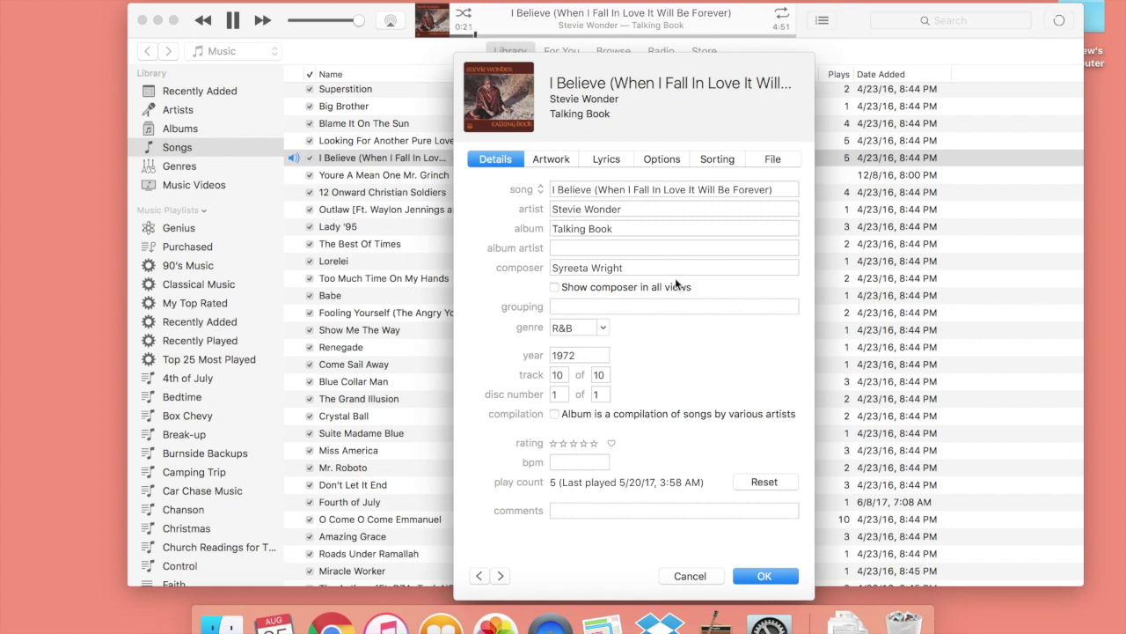
# Step: Examine the song's title, artist, album, album artist and composer details
pyautogui.tripleClick(596, 192)
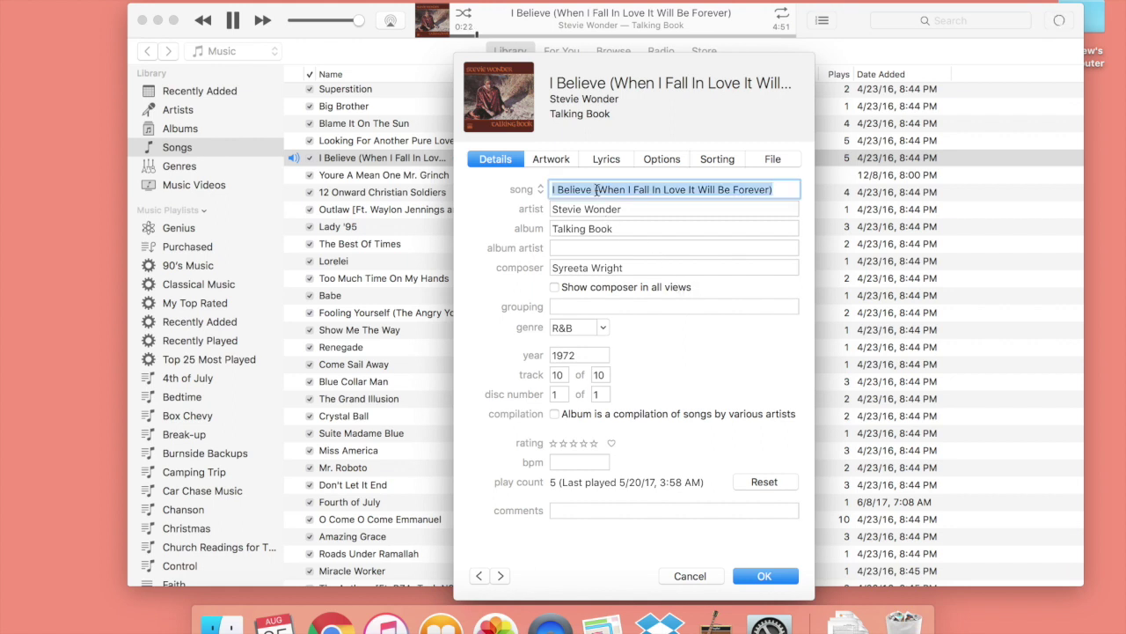
pyautogui.tripleClick(599, 210)
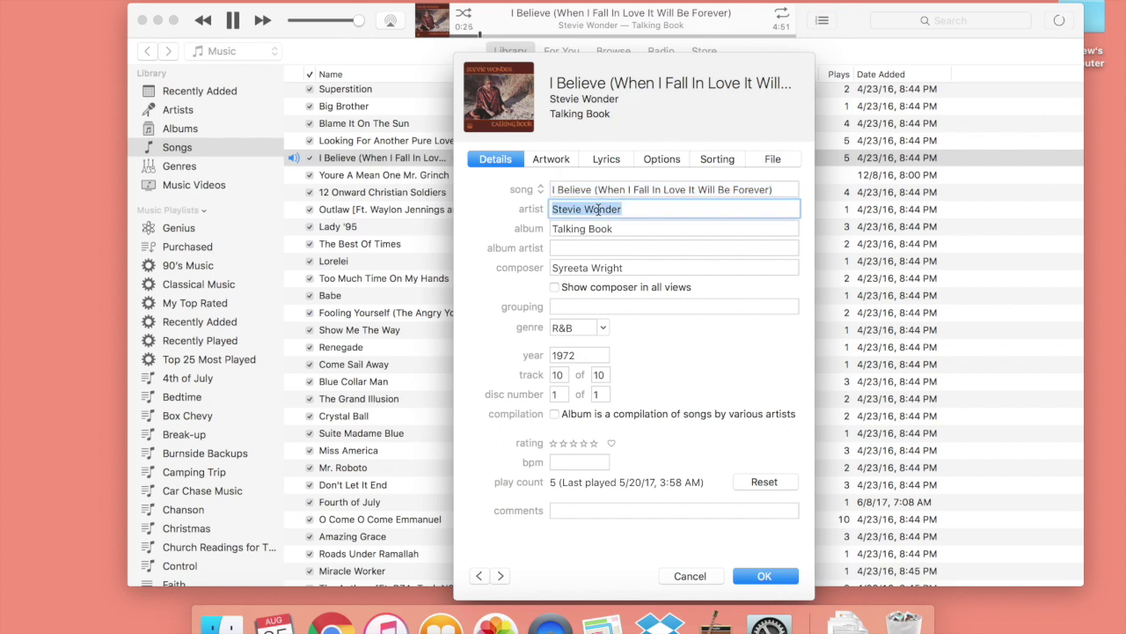
pyautogui.tripleClick(599, 228)
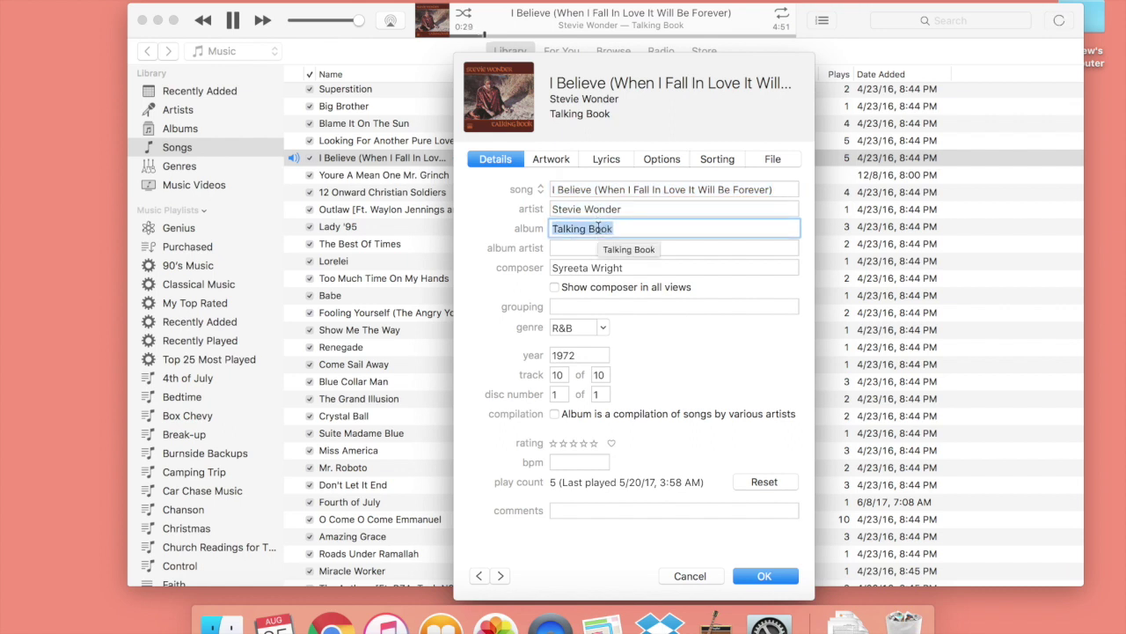
pyautogui.click(596, 249)
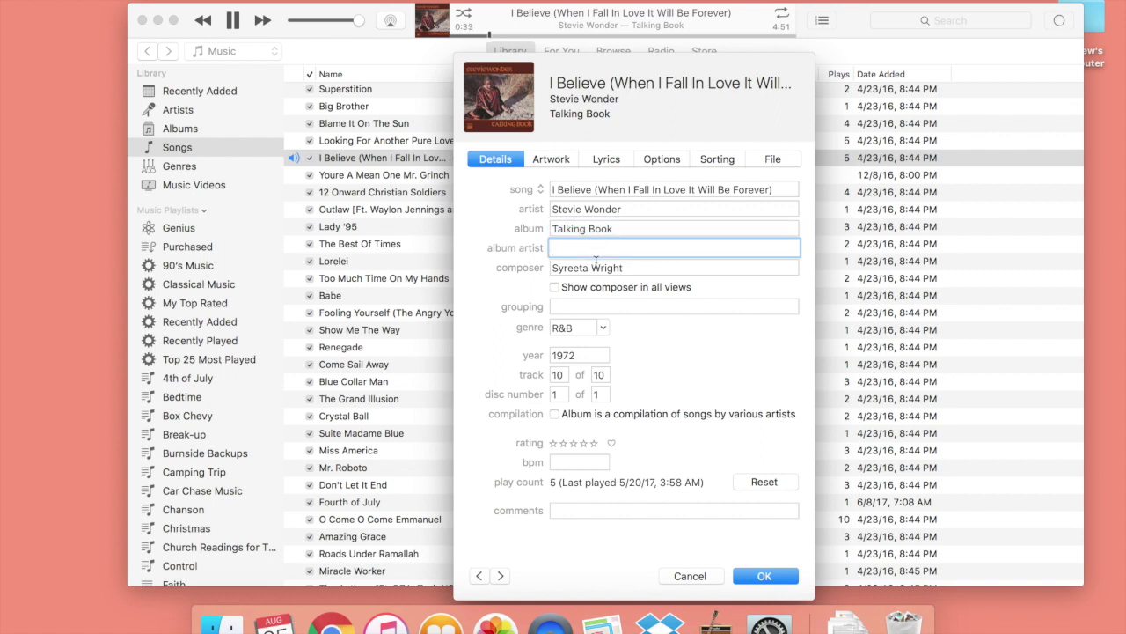
pyautogui.click(595, 268)
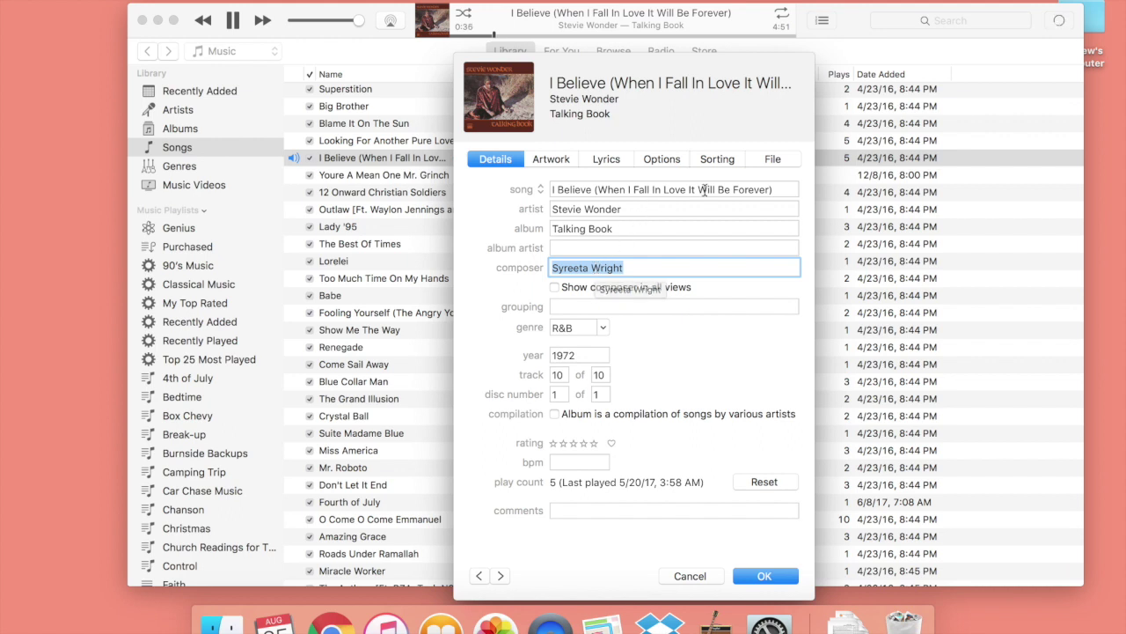
# Step: Shorten the song title to "I Believe" by removing the parenthesised part, and undo that edit
pyautogui.click(780, 189)
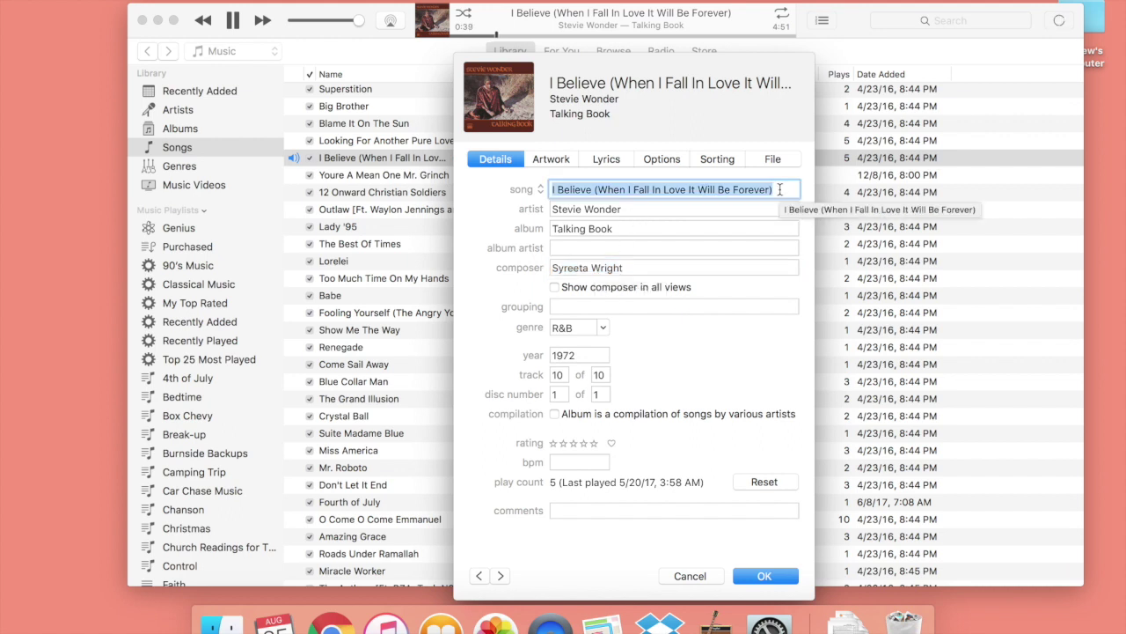
pyautogui.click(780, 189)
pyautogui.moveTo(780, 189); pyautogui.dragTo(592, 185)
pyautogui.press('BackSpace')
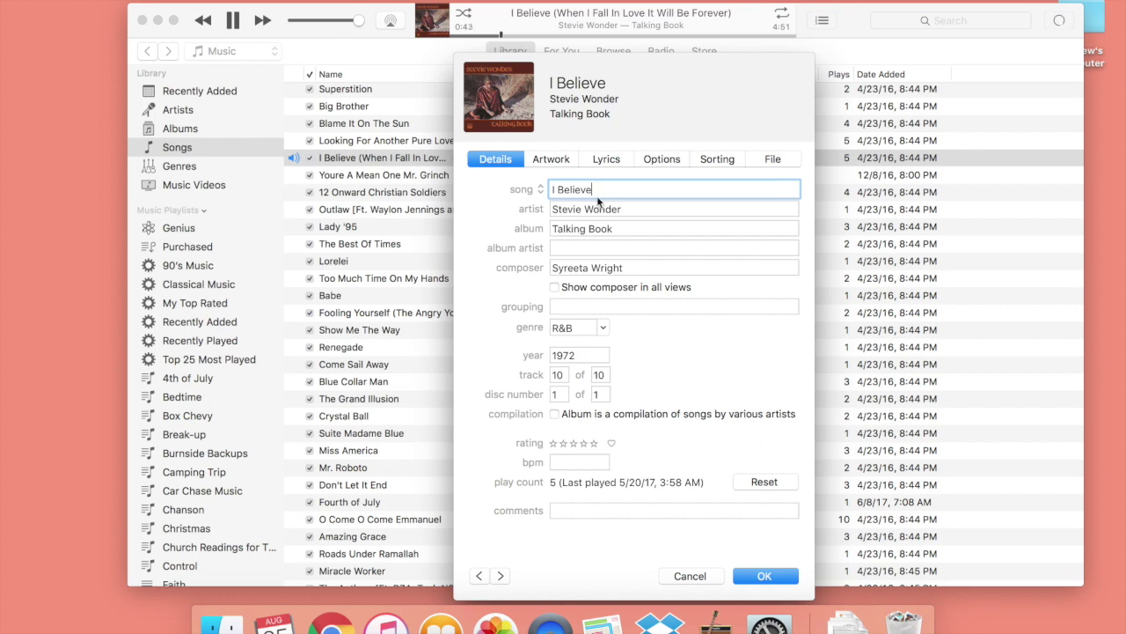
pyautogui.click(648, 229)
pyautogui.click(649, 189)
pyautogui.press('super+z')
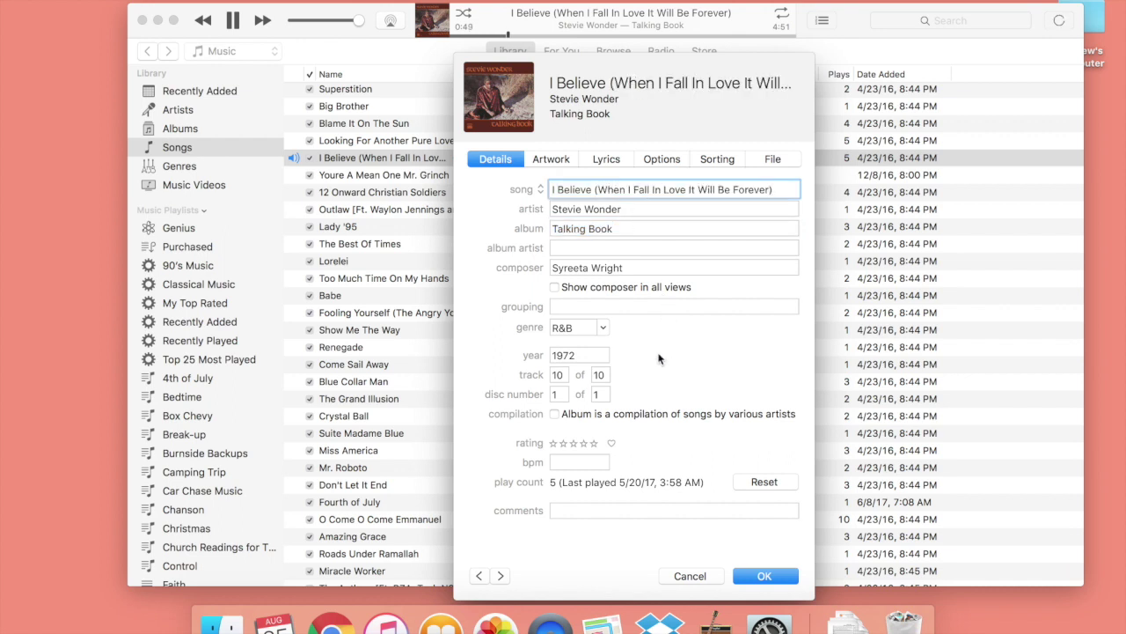
# Step: Turn the option to show the composer in all views on and off again
pyautogui.click(741, 249)
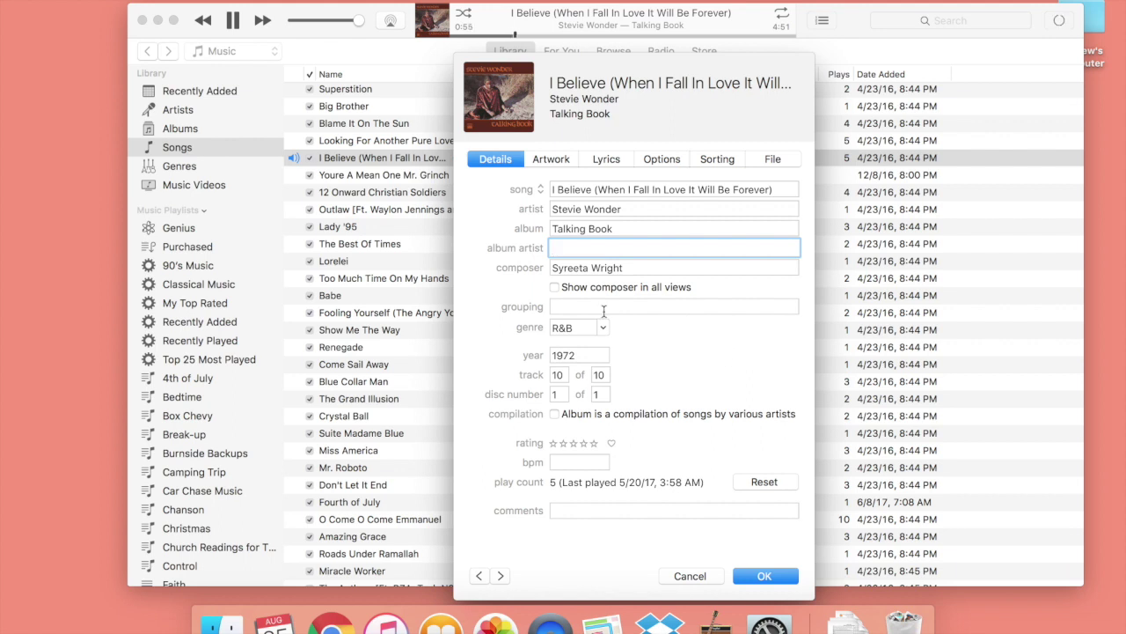
pyautogui.click(554, 287)
pyautogui.click(554, 288)
# Step: Enter "Stevie and Wonder" as the song's grouping and clear the entry again
pyautogui.click(577, 305)
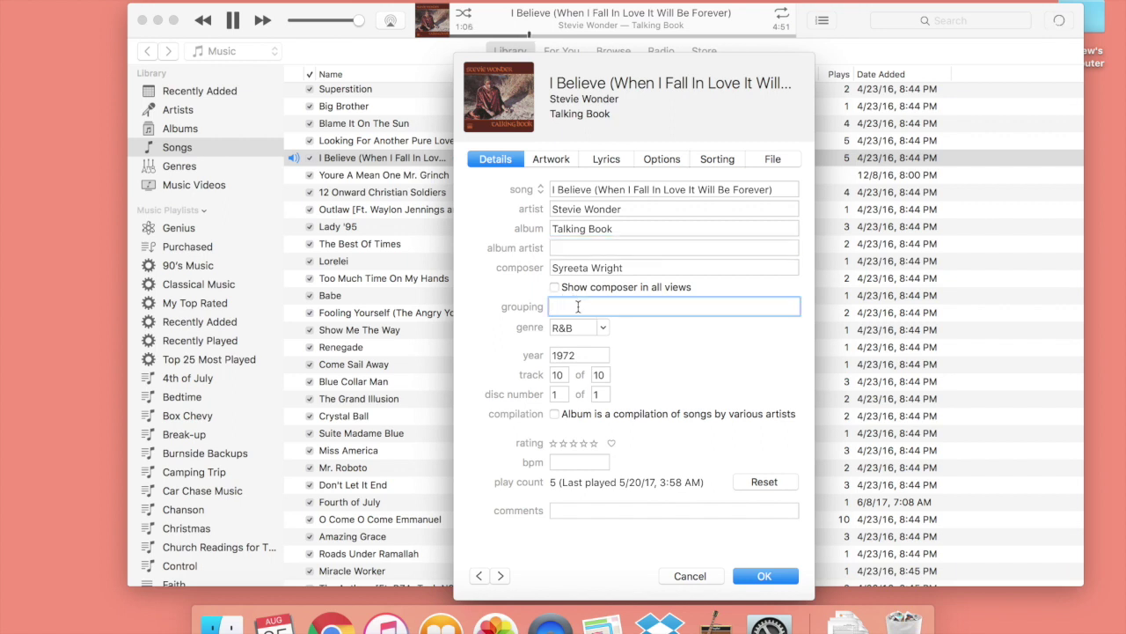
pyautogui.write('Stevie and Wonder')
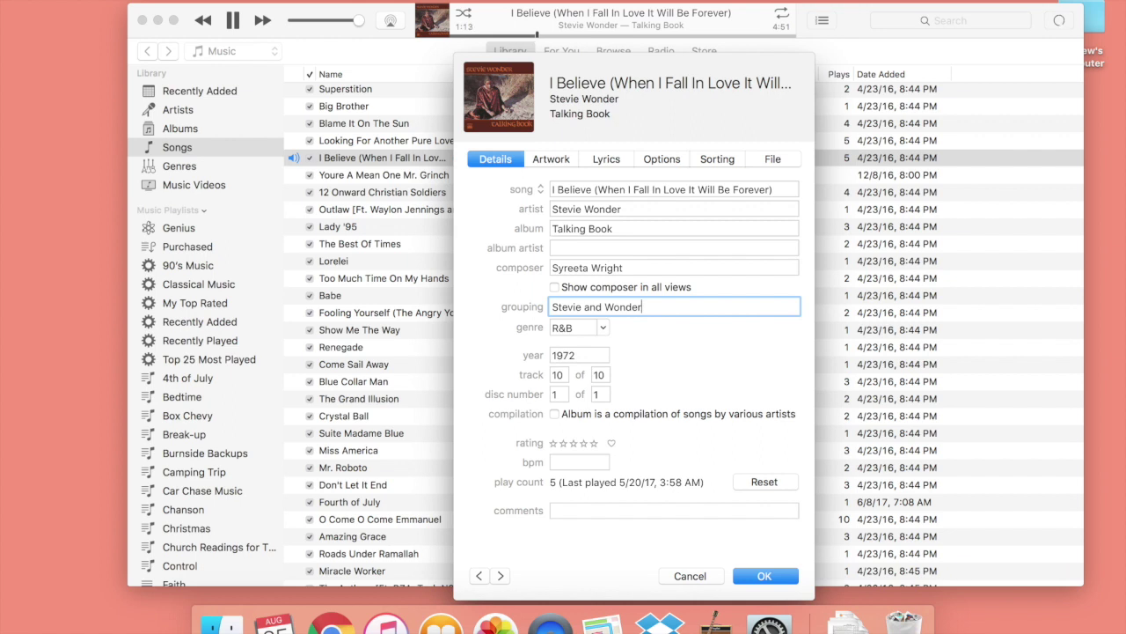
pyautogui.press('BackSpace')
pyautogui.press('BackSpace')
pyautogui.press('BackSpace')
pyautogui.press('BackSpace')
pyautogui.press('BackSpace')
pyautogui.press('BackSpace')
pyautogui.press('BackSpace')
pyautogui.press('BackSpace')
pyautogui.press('BackSpace')
pyautogui.press('BackSpace')
pyautogui.press('BackSpace')
pyautogui.press('BackSpace')
pyautogui.press('BackSpace')
pyautogui.press('BackSpace')
pyautogui.press('BackSpace')
pyautogui.press('BackSpace')
pyautogui.press('BackSpace')
# Step: Examine the song's available genre choices and its year, track number and disc number details
pyautogui.click(604, 327)
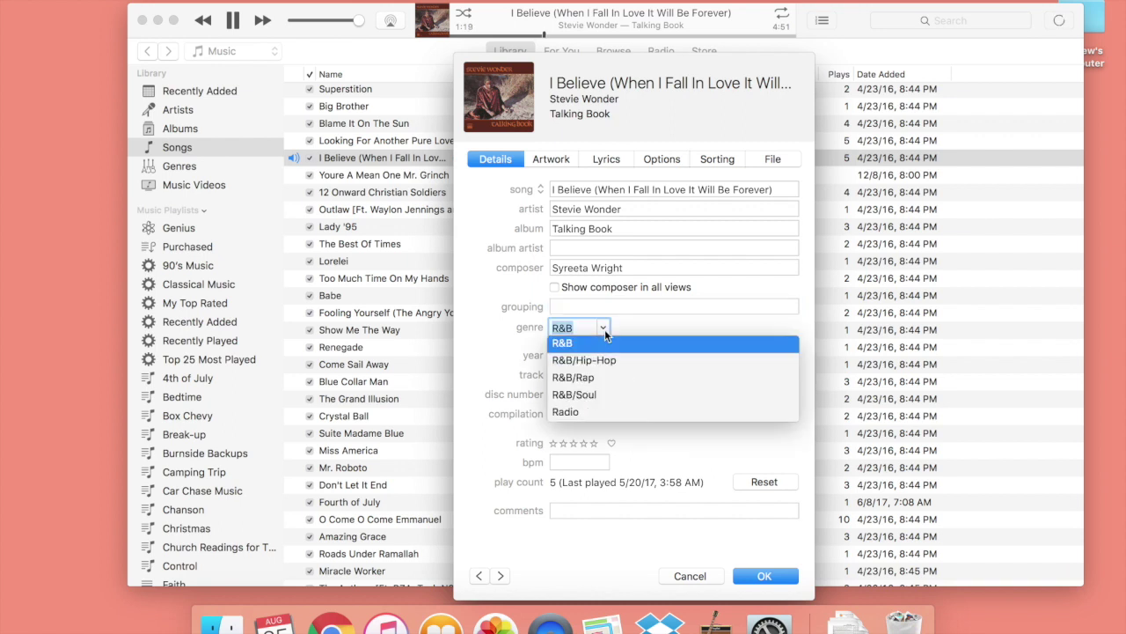
pyautogui.click(643, 328)
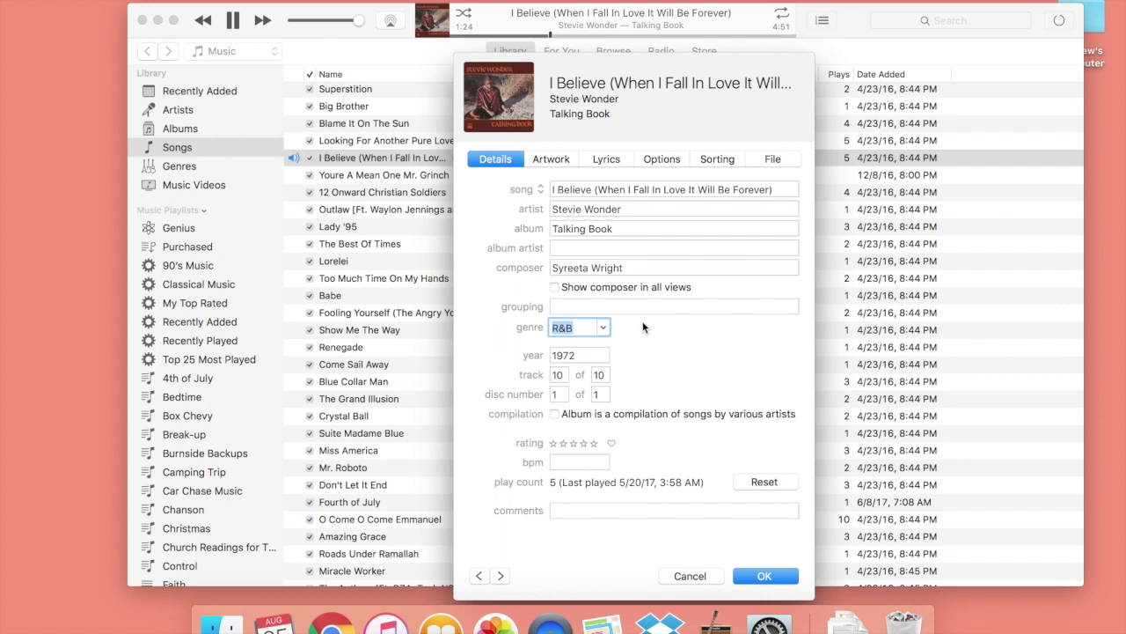
pyautogui.doubleClick(594, 356)
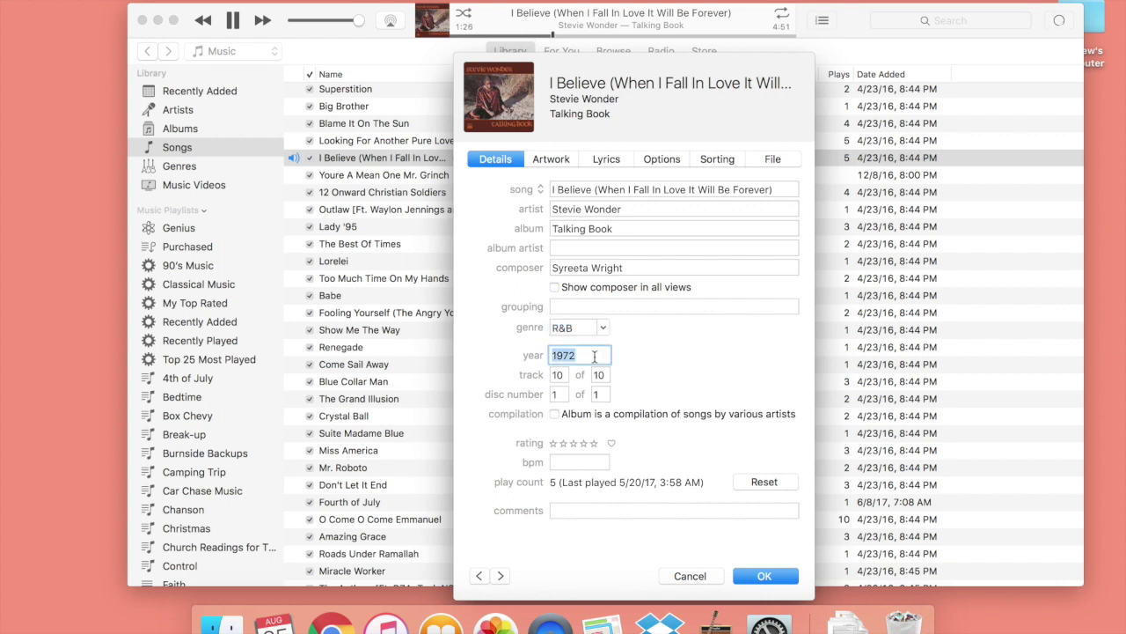
pyautogui.doubleClick(601, 375)
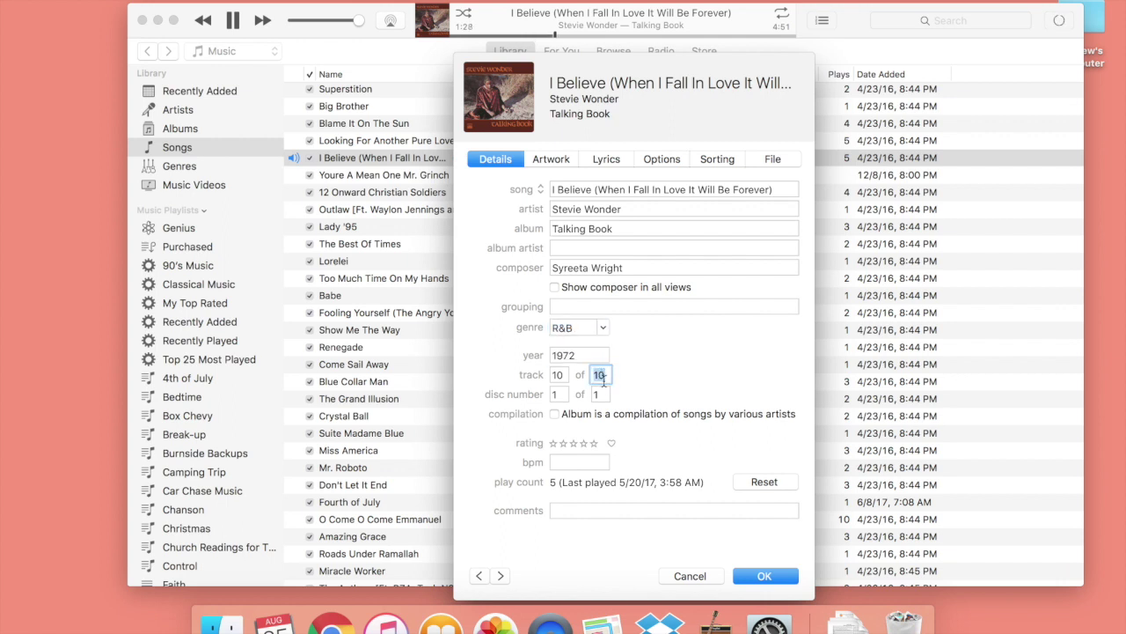
pyautogui.doubleClick(603, 396)
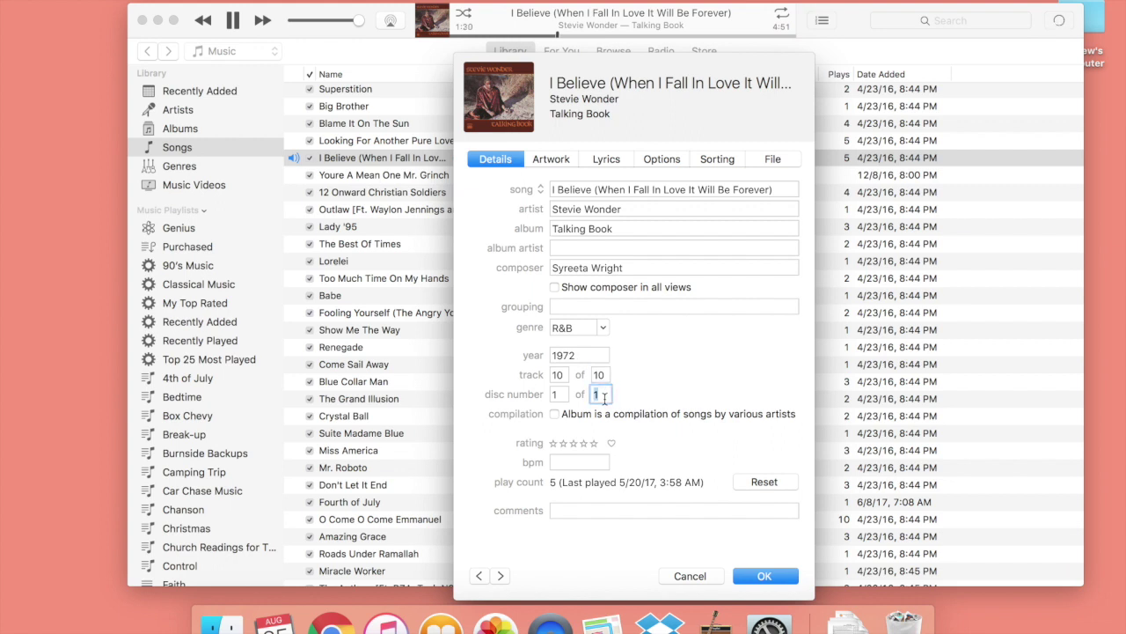
# Step: Mark the album as a compilation, rate the song five stars and set it as loved
pyautogui.click(555, 416)
pyautogui.click(594, 443)
pyautogui.click(612, 444)
# Step: Set the song's bpm to 120, add the comment "I love this artist." and save the song information
pyautogui.click(581, 464)
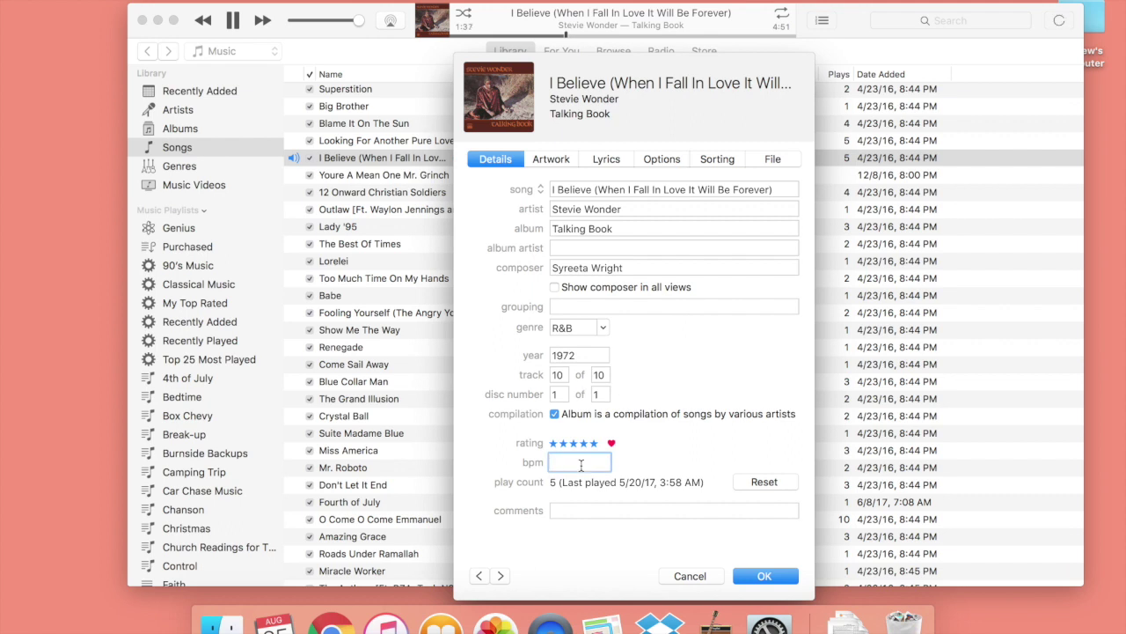
pyautogui.write('120')
pyautogui.click(701, 511)
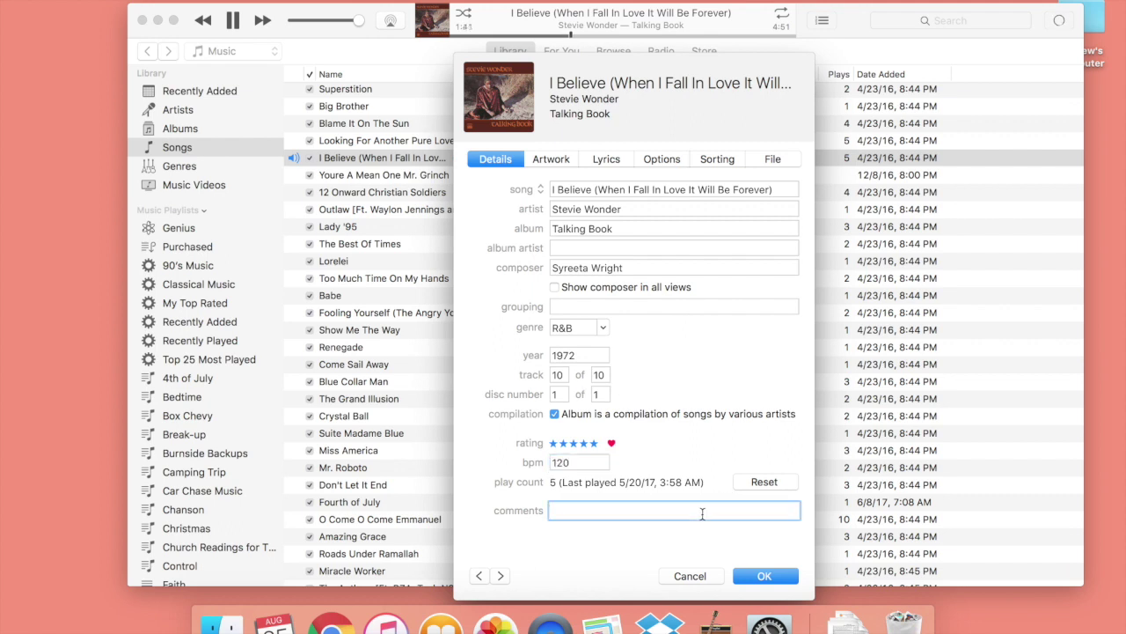
pyautogui.write('I love this artist.')
pyautogui.click(765, 574)
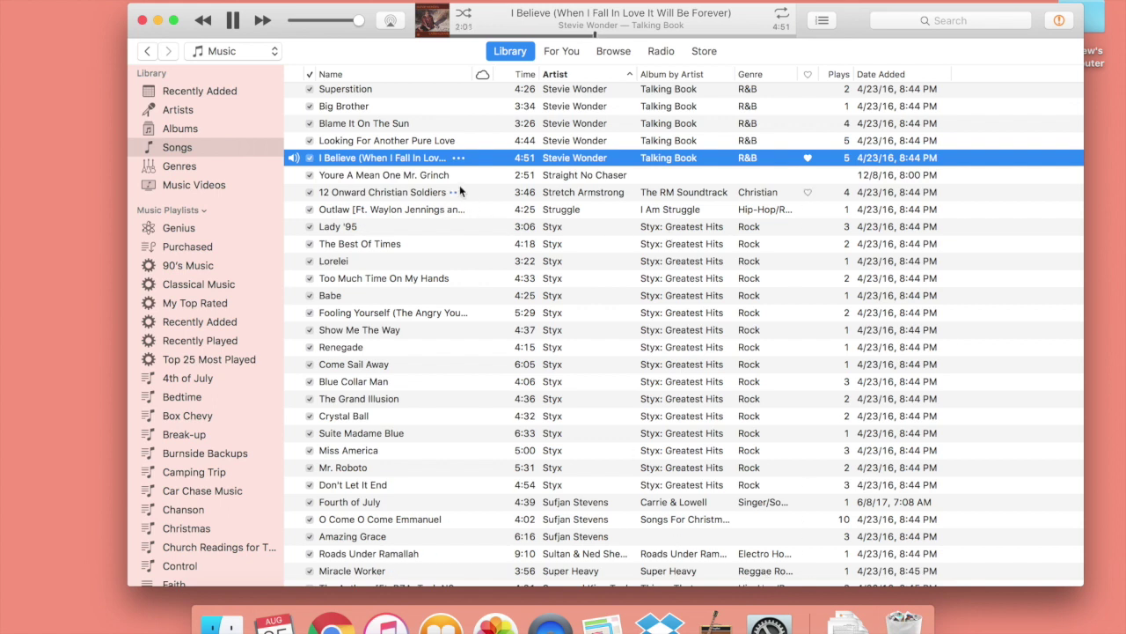
# Step: Reopen the information for "I Believe (When I Fall In Love It Will Be Forever)" and delete its album artwork
pyautogui.rightClick(488, 164)
pyautogui.click(519, 234)
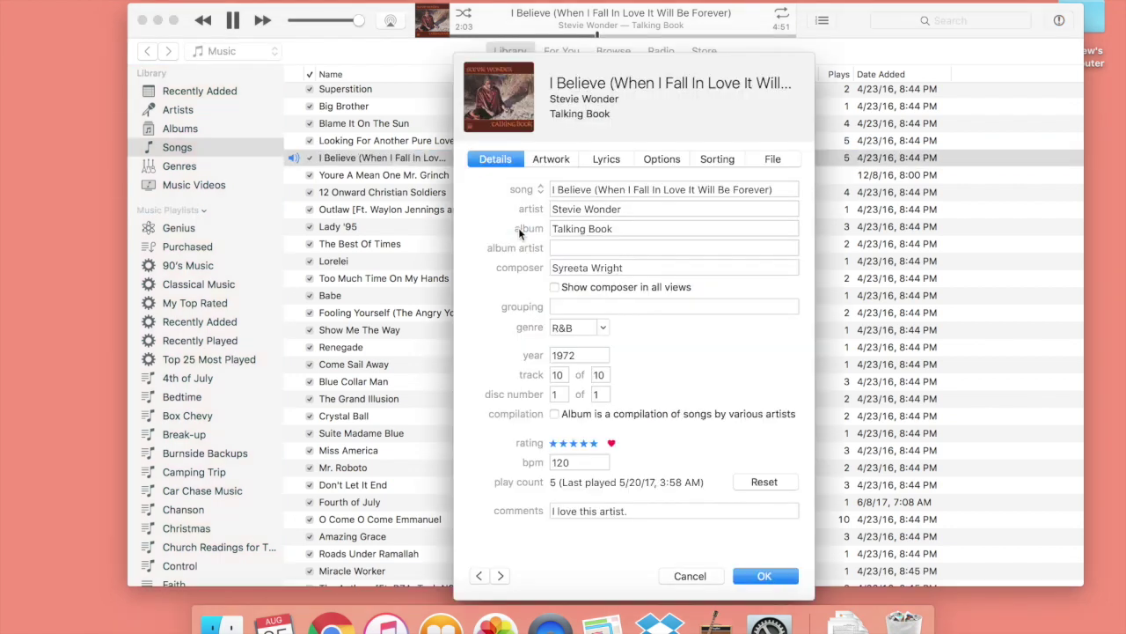
pyautogui.click(550, 160)
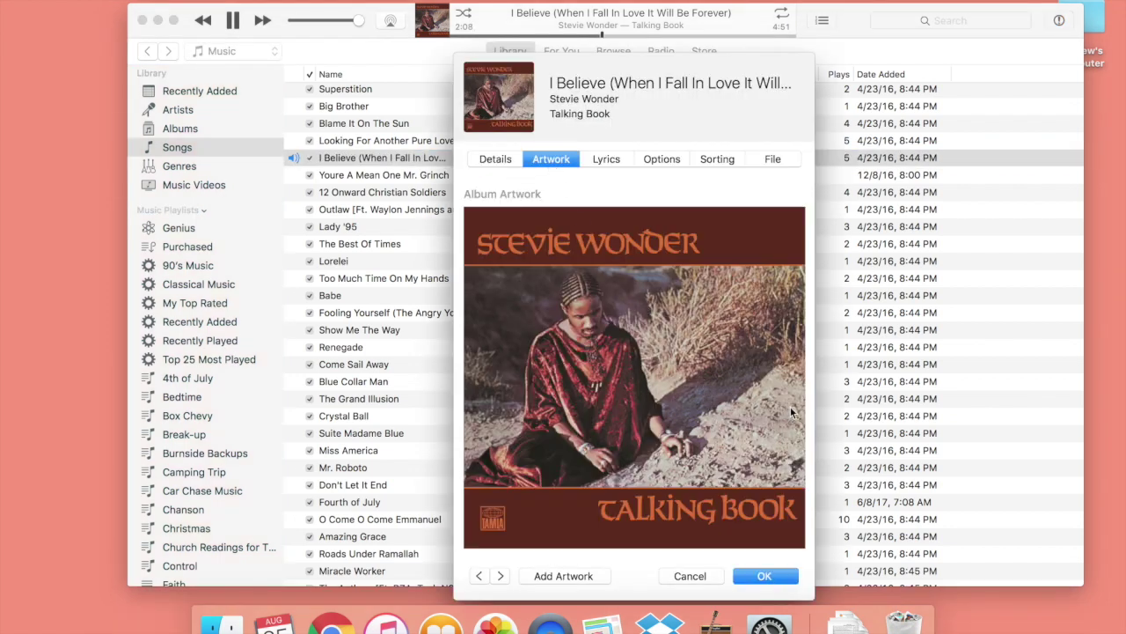
pyautogui.click(662, 346)
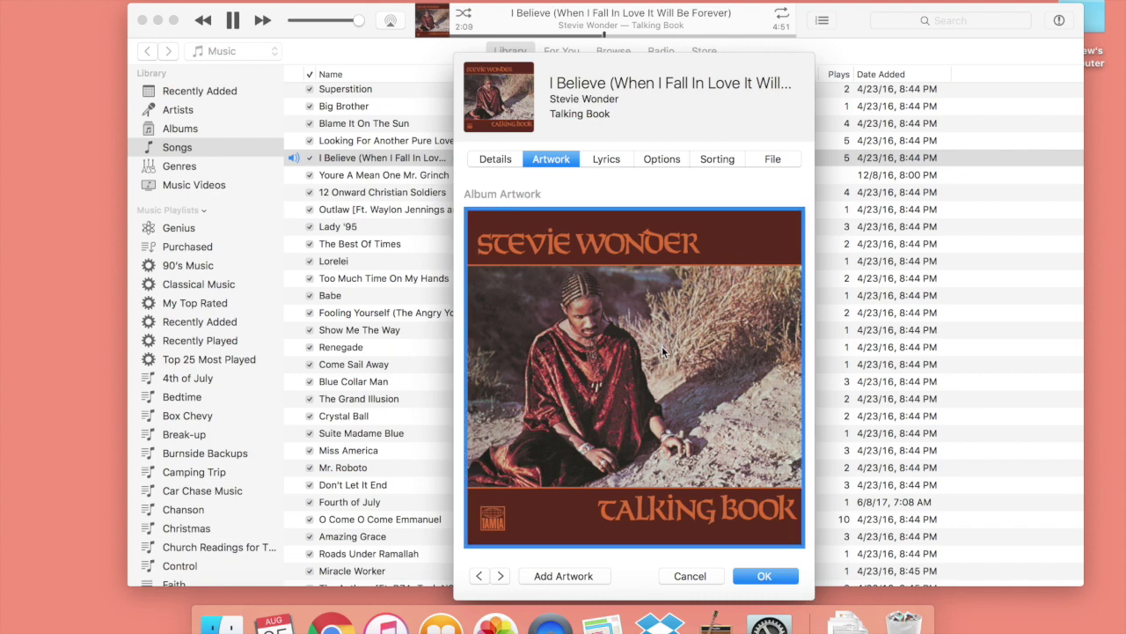
pyautogui.press('BackSpace')
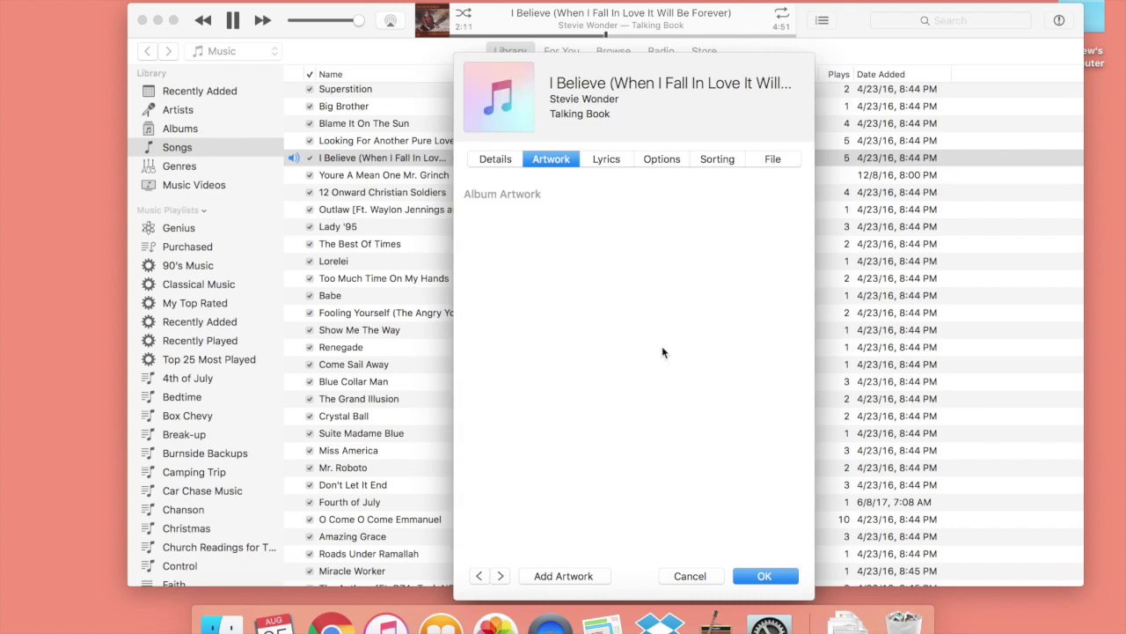
# Step: Add the "i-could-live-in-hope" JPG from the folder on the Desktop as the song's artwork and delete it again
pyautogui.click(579, 578)
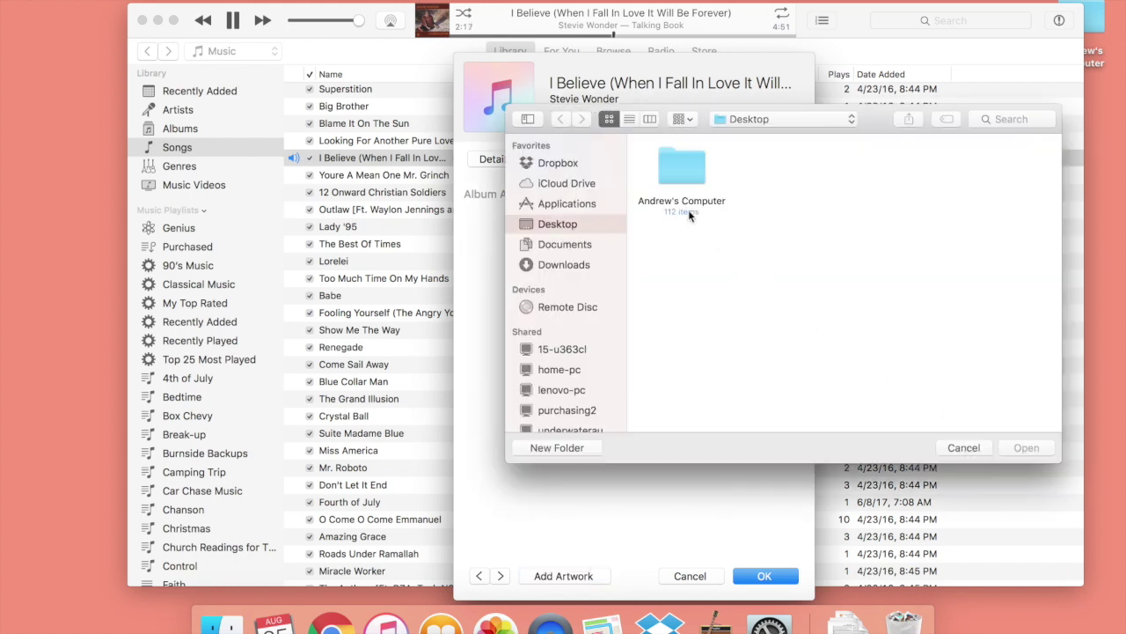
pyautogui.doubleClick(677, 173)
pyautogui.scroll(-10, 843, 338)
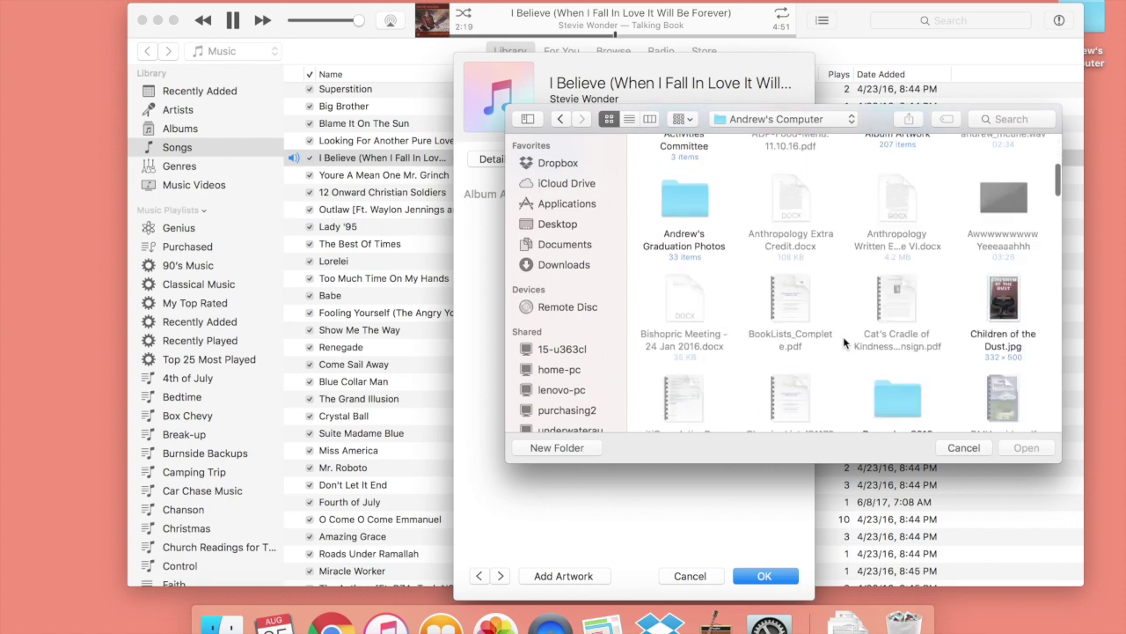
pyautogui.scroll(5, 844, 342)
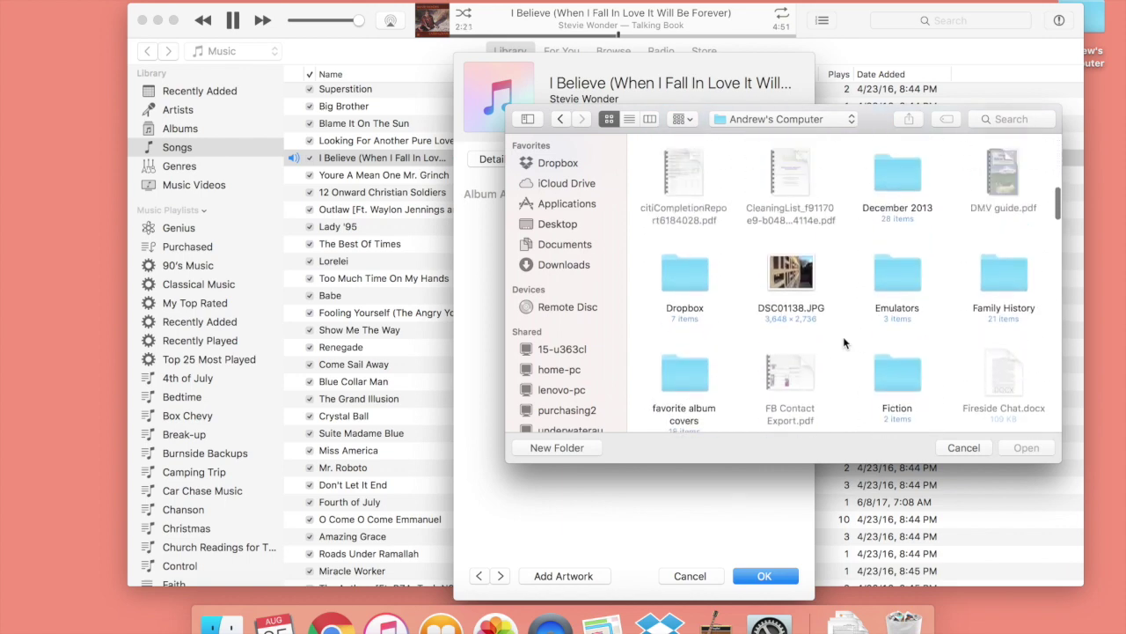
pyautogui.scroll(-5, 843, 343)
pyautogui.click(893, 265)
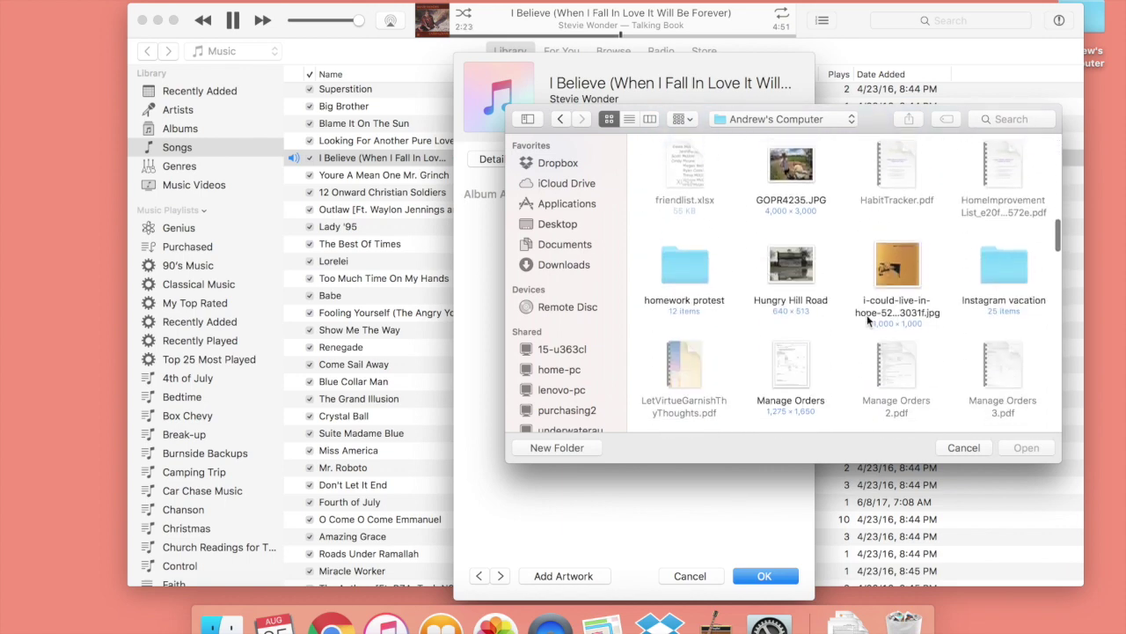
pyautogui.click(1023, 448)
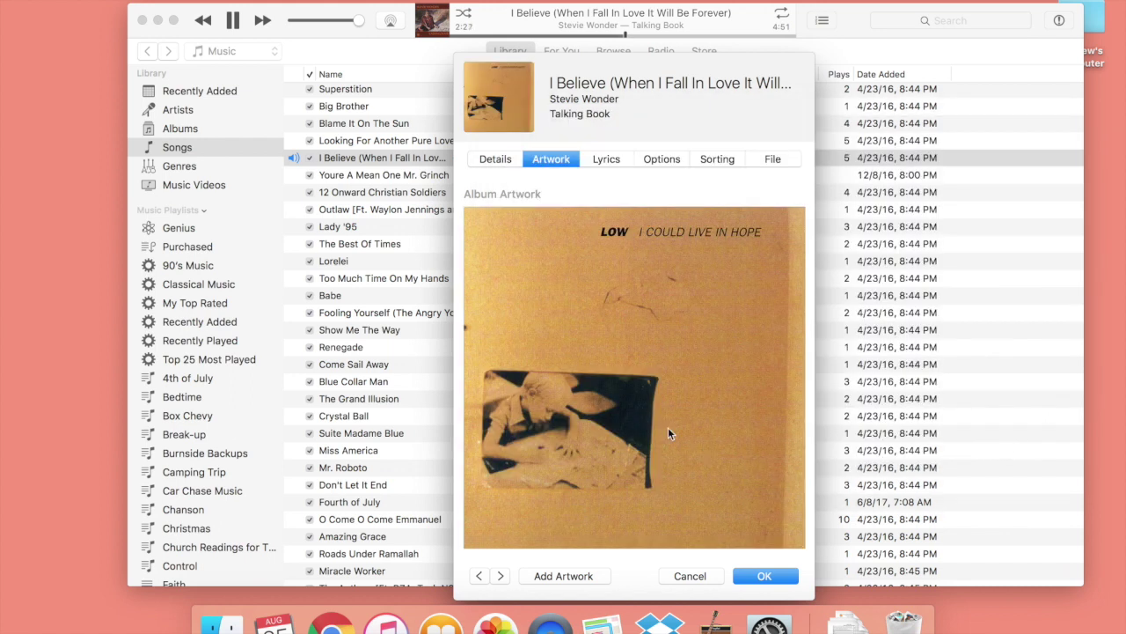
pyautogui.click(646, 402)
pyautogui.press('Delete')
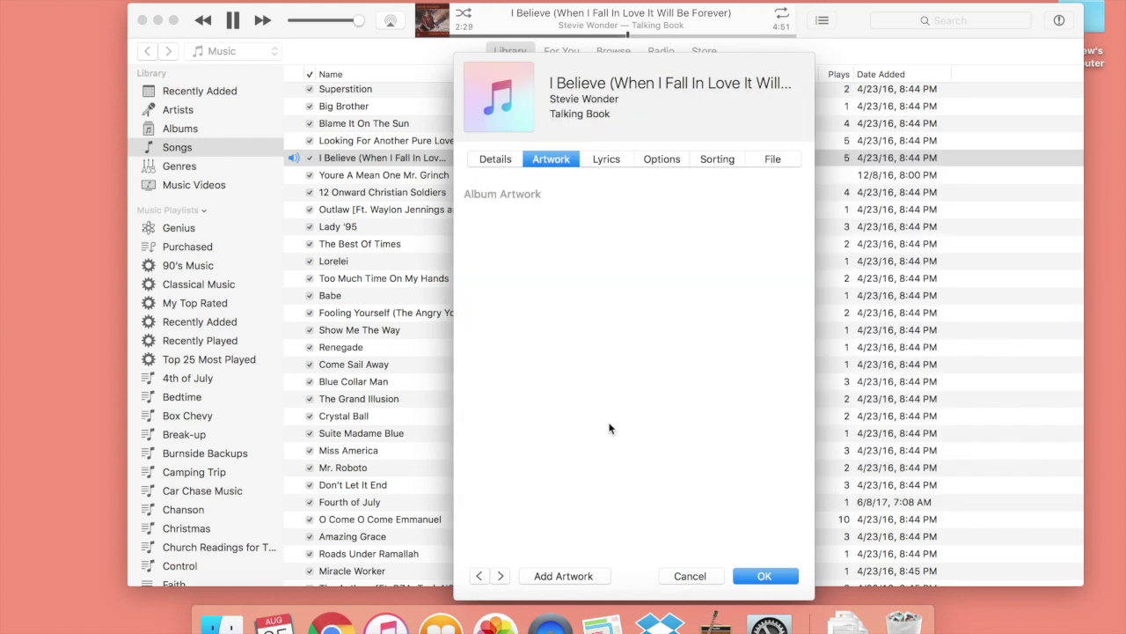
# Step: Try to retrieve the song's artwork with Get Album Artwork, and save the song information
pyautogui.rightClick(609, 427)
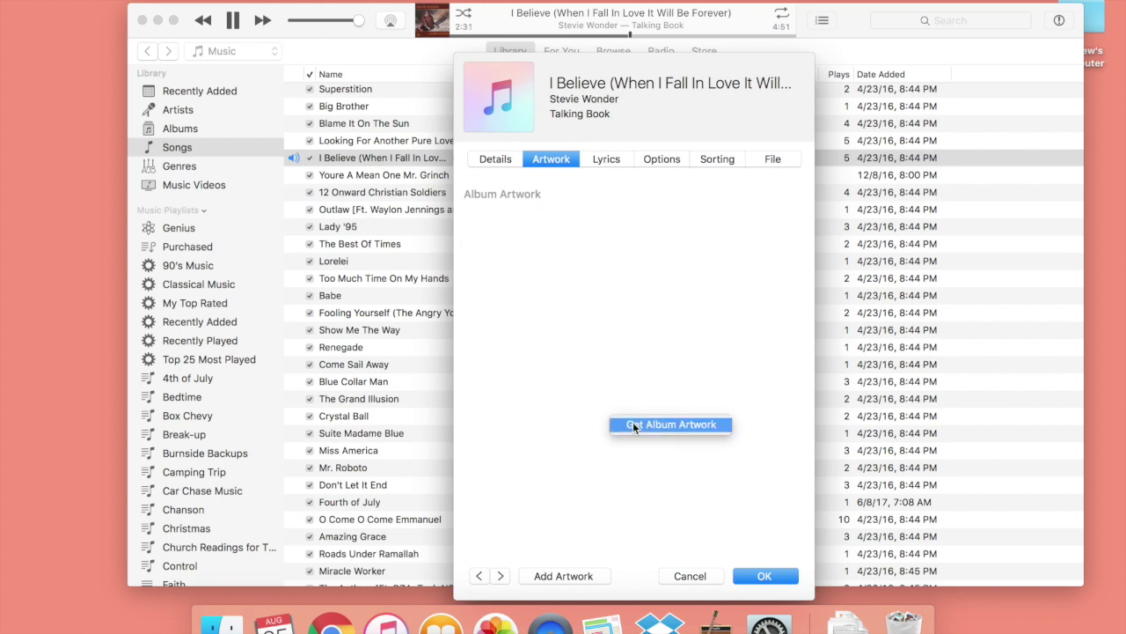
pyautogui.click(633, 426)
pyautogui.click(682, 238)
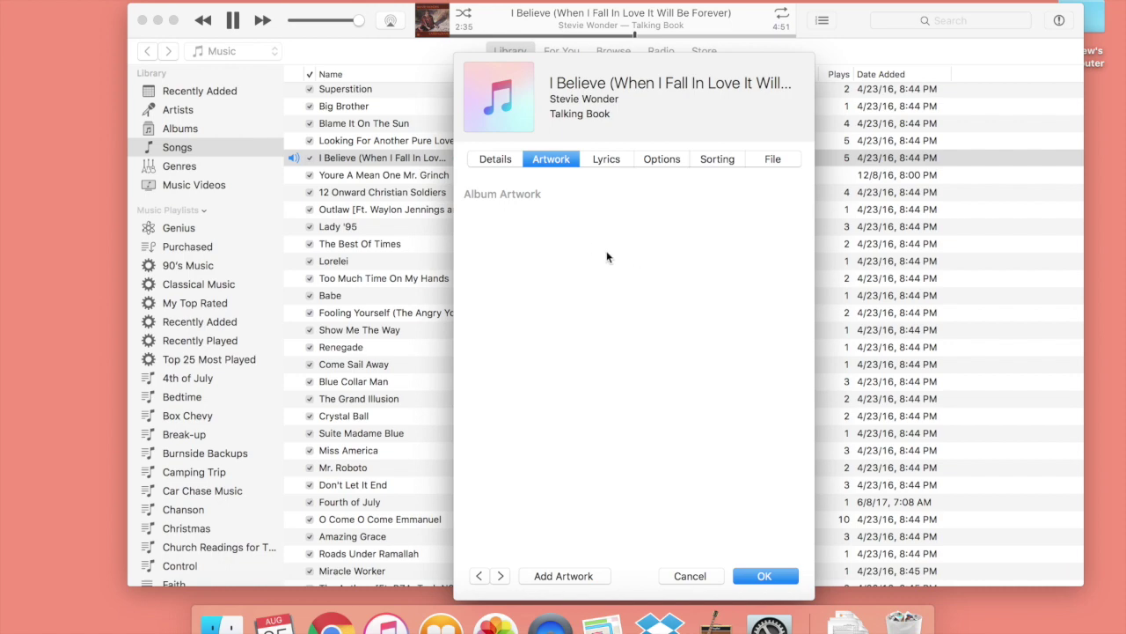
pyautogui.click(756, 578)
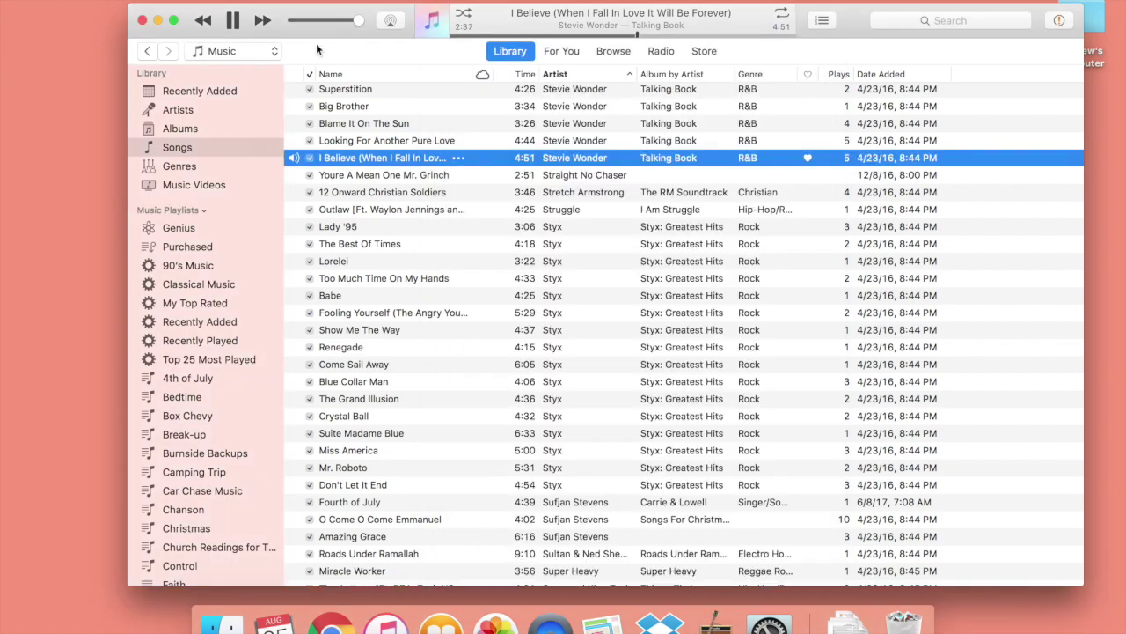
# Step: Reopen the song's information and save the custom lyrics "I believe, when I fall in love with you, it will be forever!"
pyautogui.rightClick(413, 161)
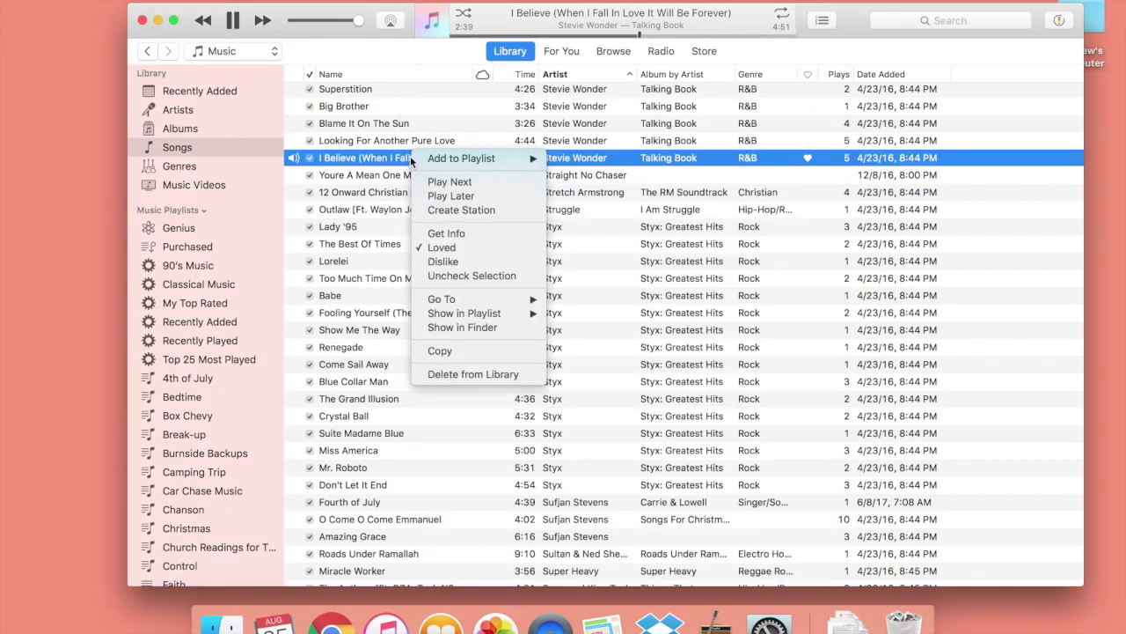
pyautogui.click(440, 234)
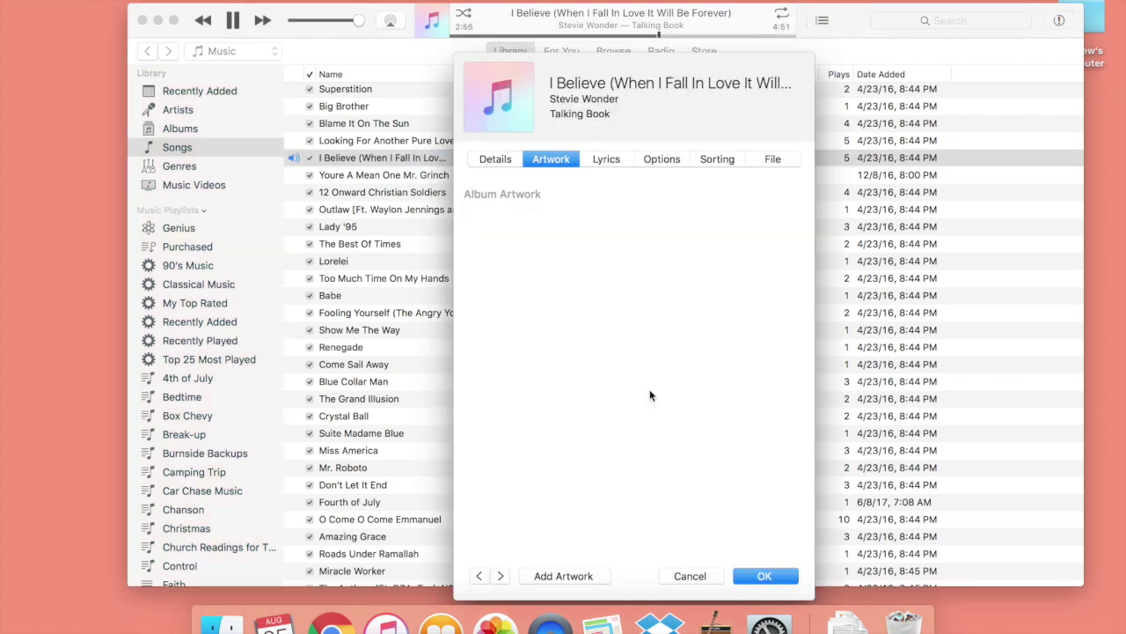
pyautogui.click(598, 163)
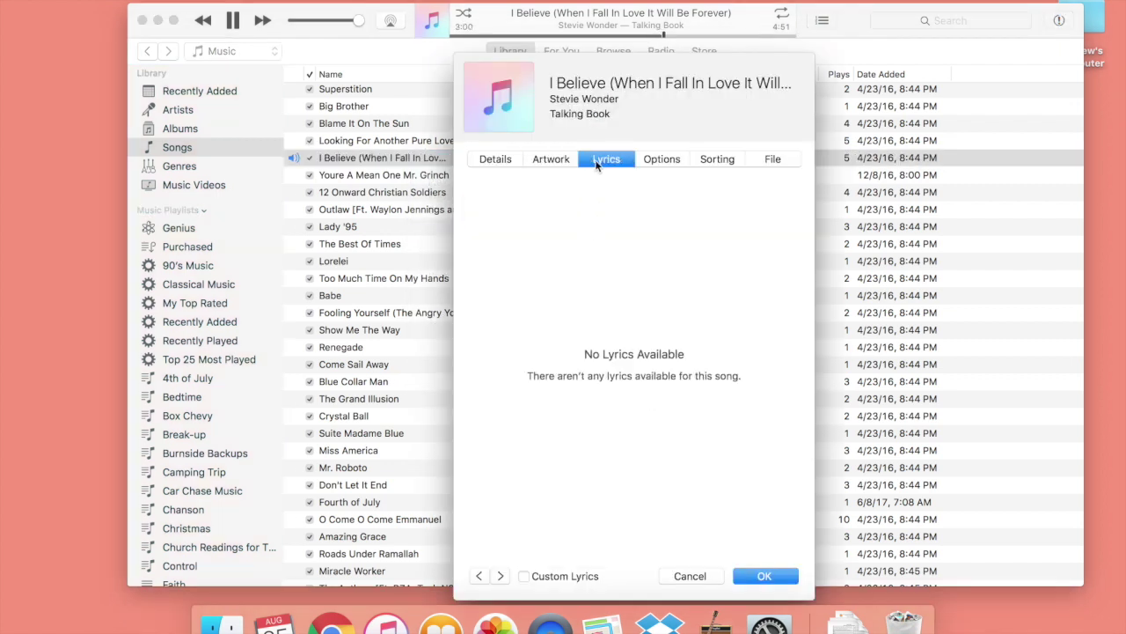
pyautogui.click(523, 577)
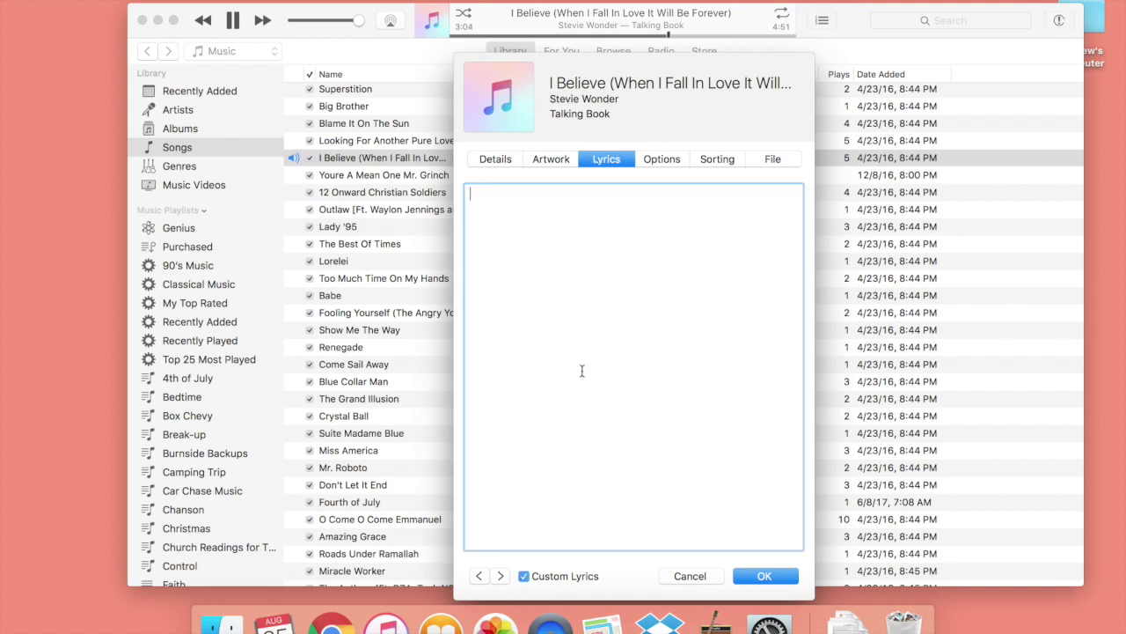
pyautogui.write('I believe, when I fall in love with yo')
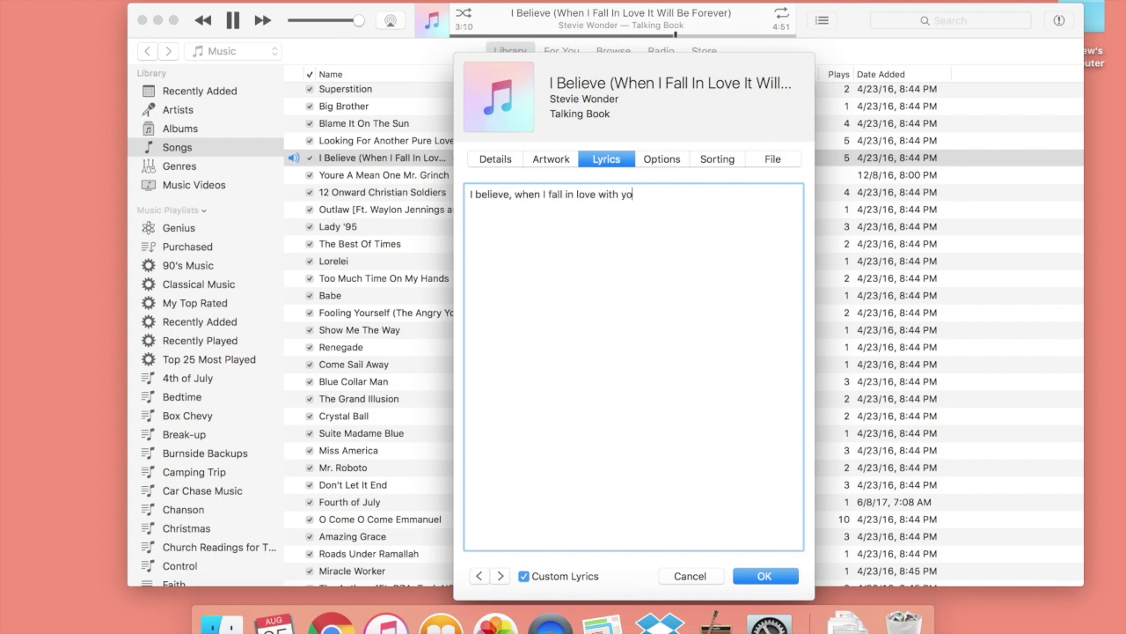
pyautogui.write('u, it will be forever!')
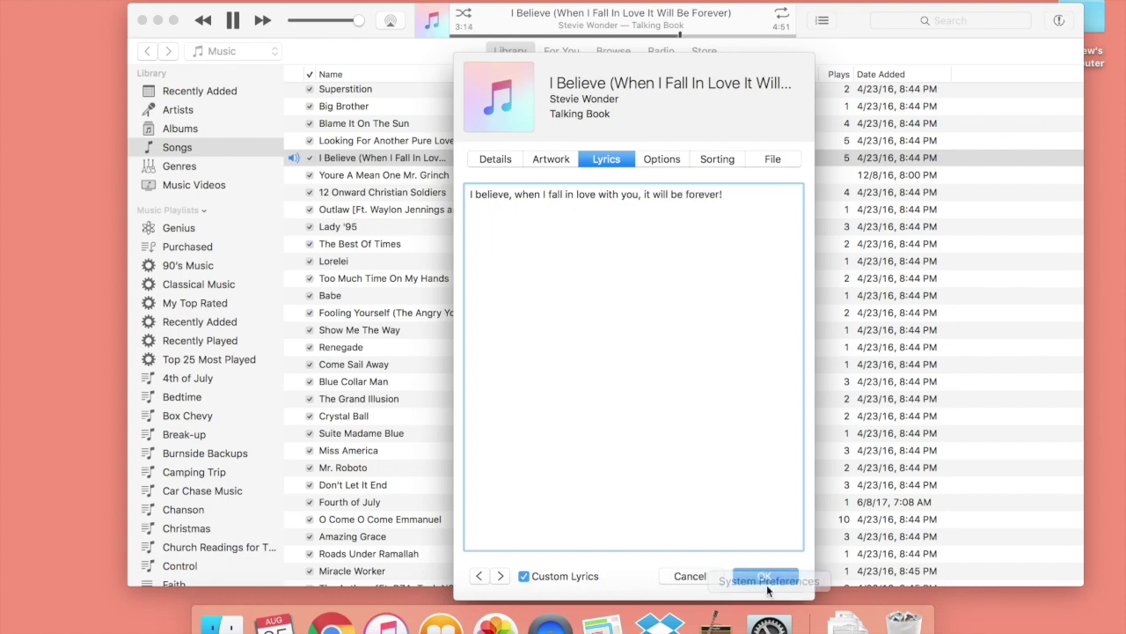
pyautogui.click(764, 576)
# Step: Return to the lyrics of the same Stevie Wonder song and turn off its custom lyrics
pyautogui.rightClick(584, 160)
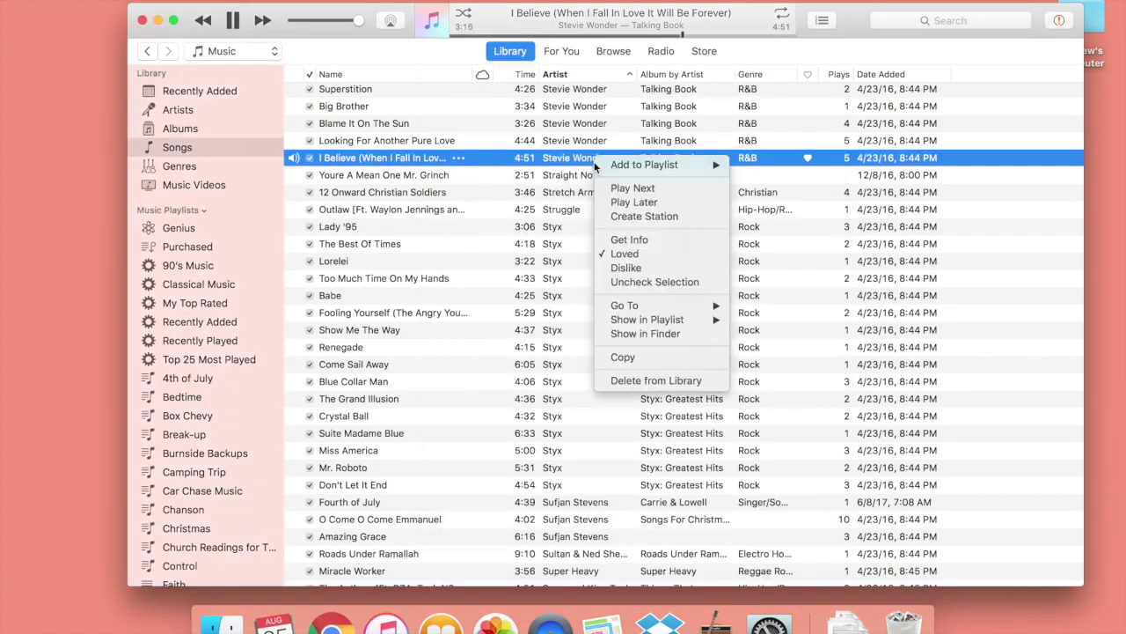
pyautogui.click(624, 243)
pyautogui.click(607, 159)
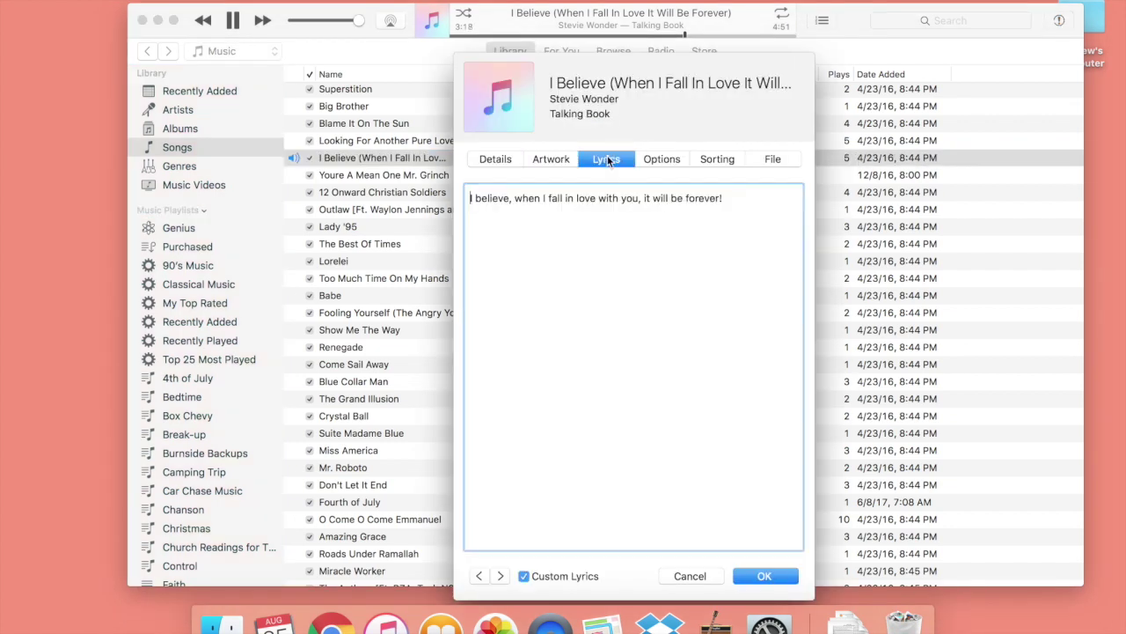
pyautogui.click(523, 577)
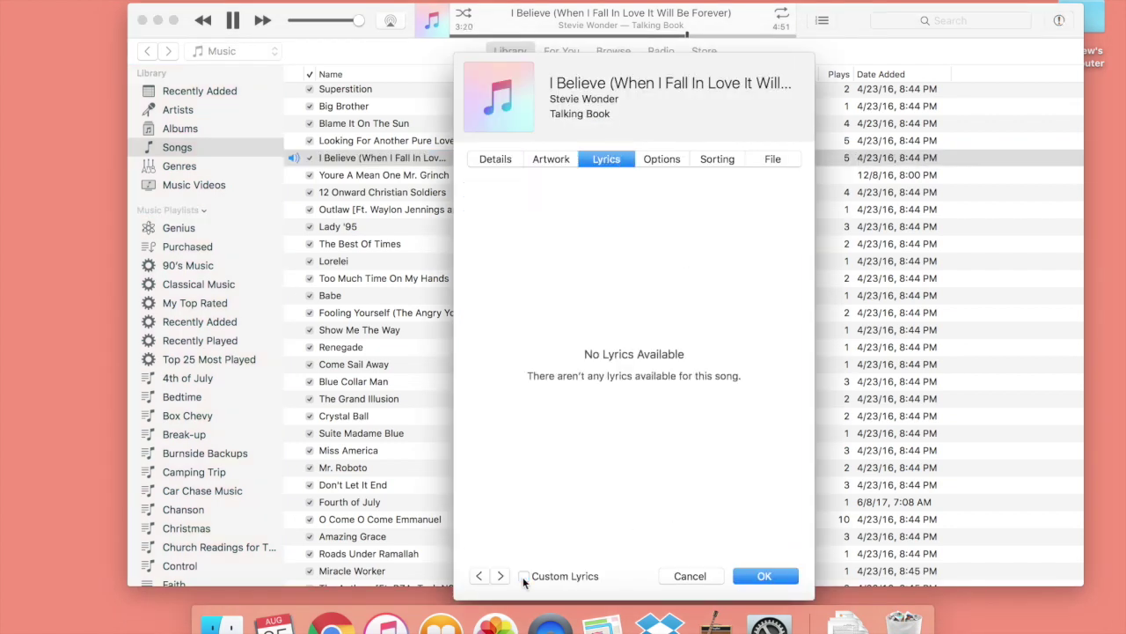
# Step: Examine the song's media kind choices and playback options, its sorting fields and its file details, and close the song information
pyautogui.click(673, 164)
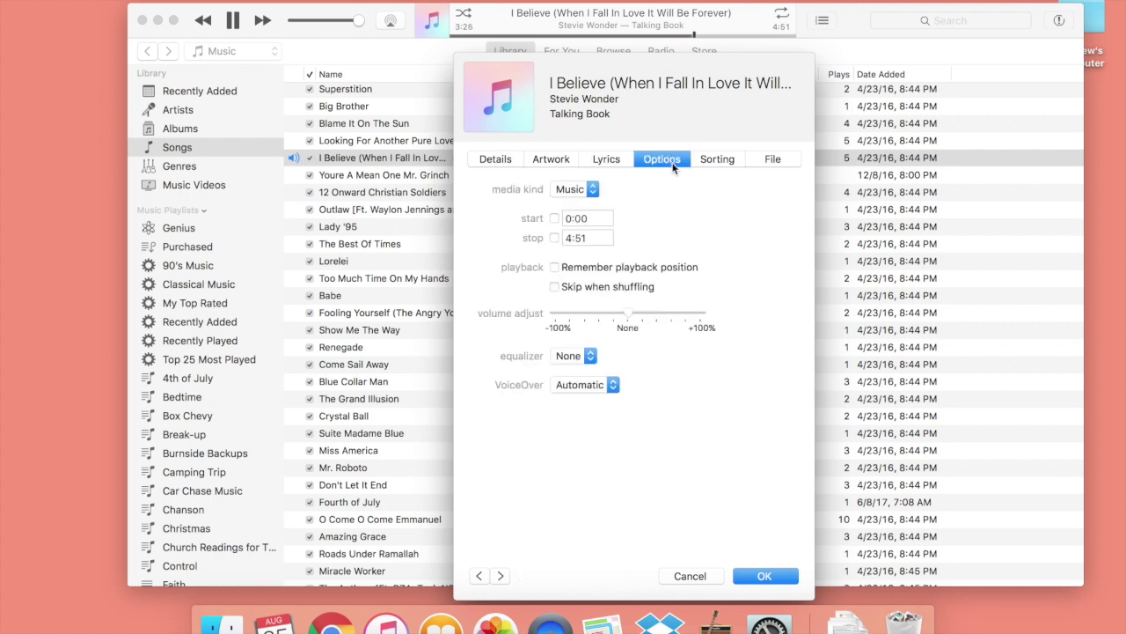
pyautogui.click(569, 191)
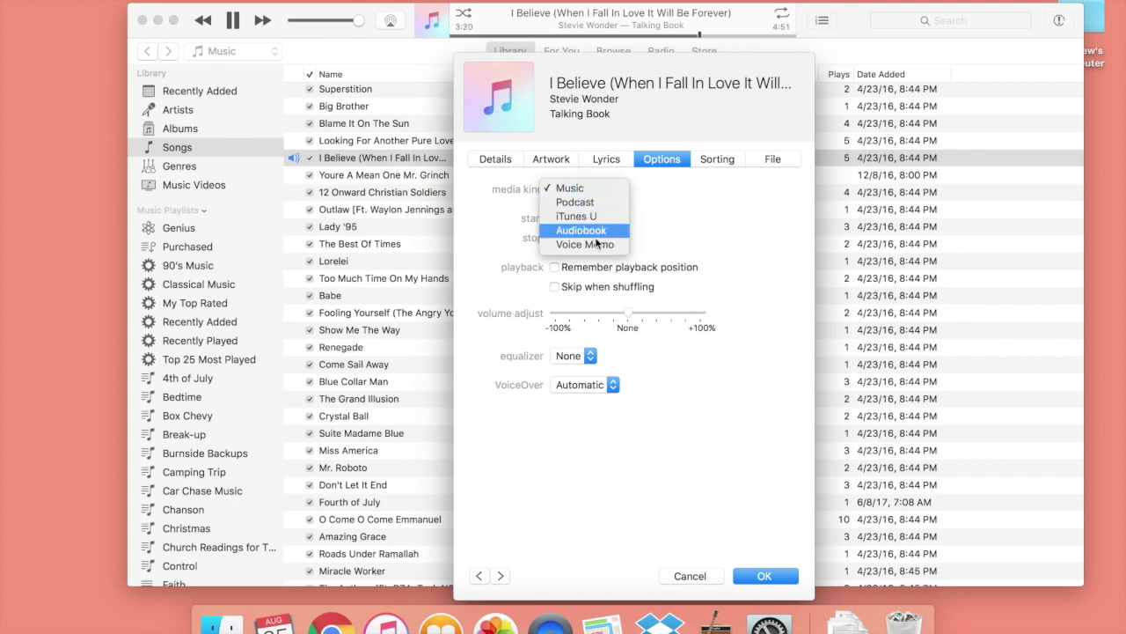
pyautogui.click(740, 228)
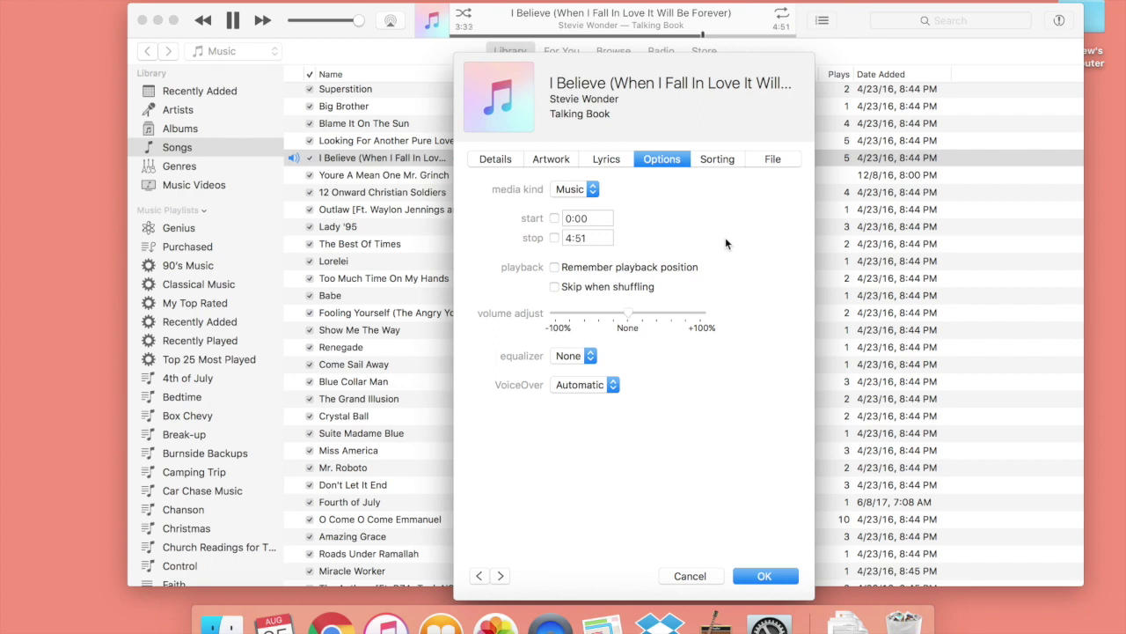
pyautogui.click(723, 161)
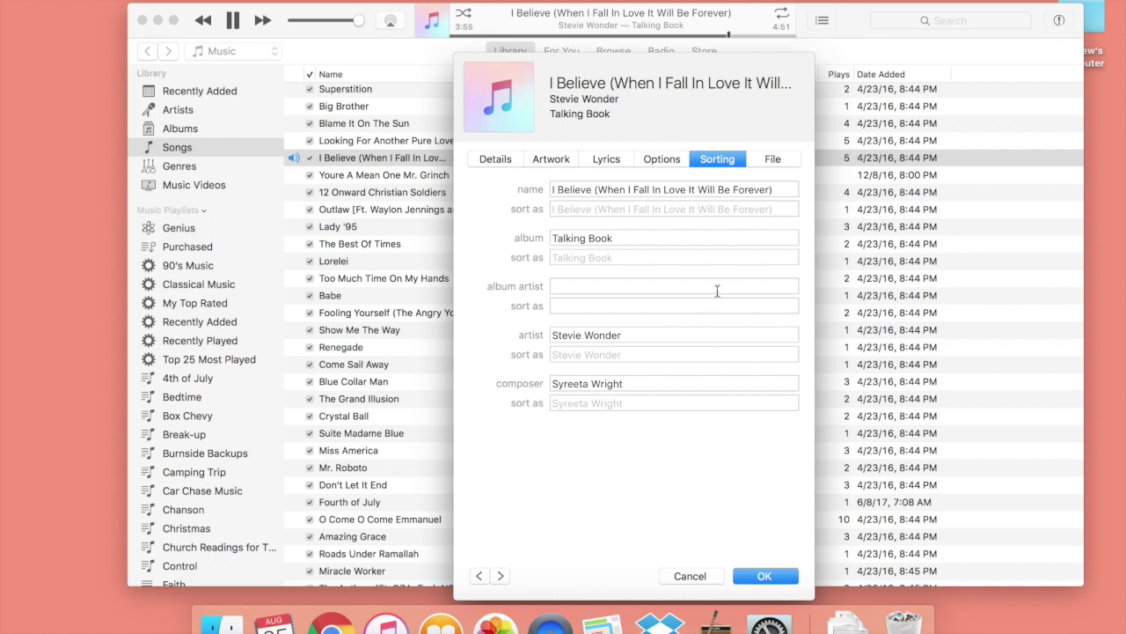
pyautogui.click(768, 161)
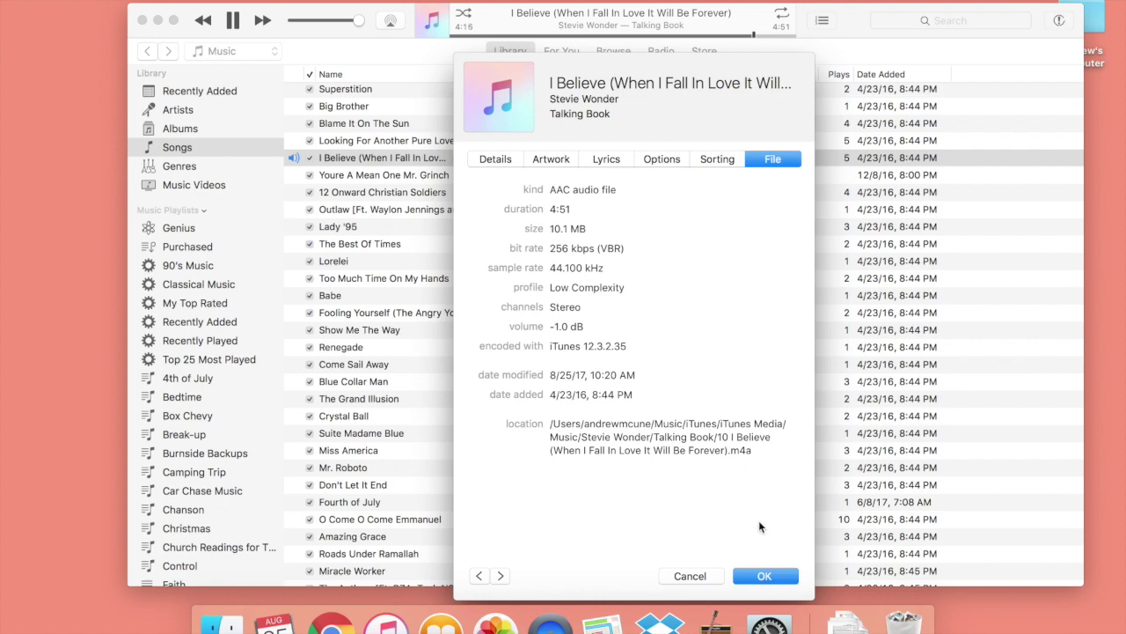
pyautogui.click(769, 577)
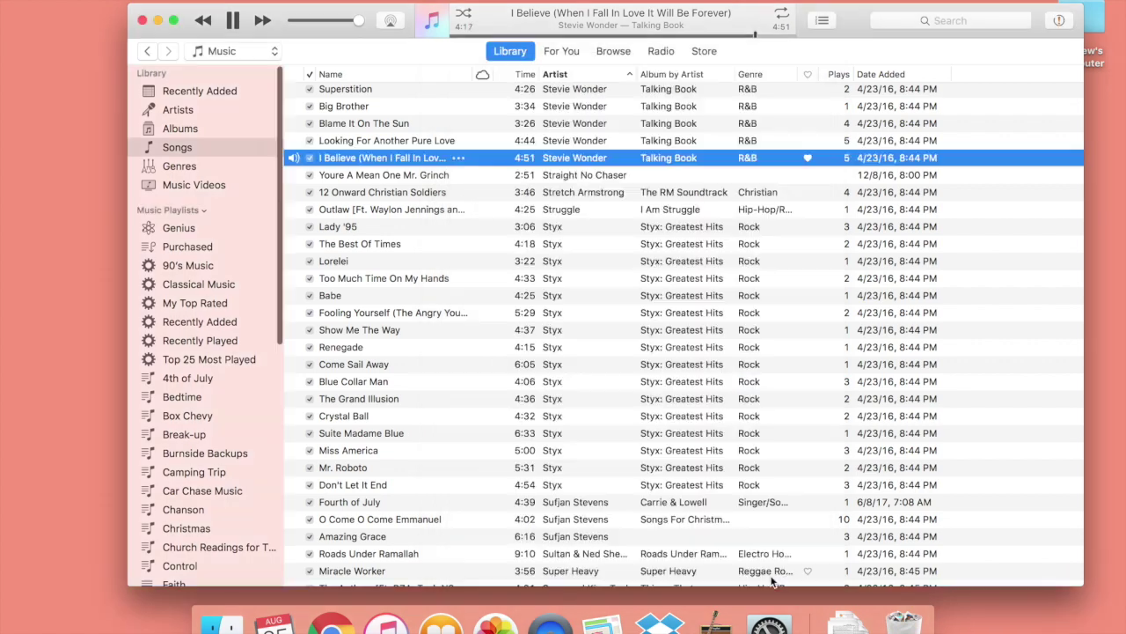
# Step: View the song information for "Come Sail Away" by Styx and close it without saving changes
pyautogui.click(498, 143)
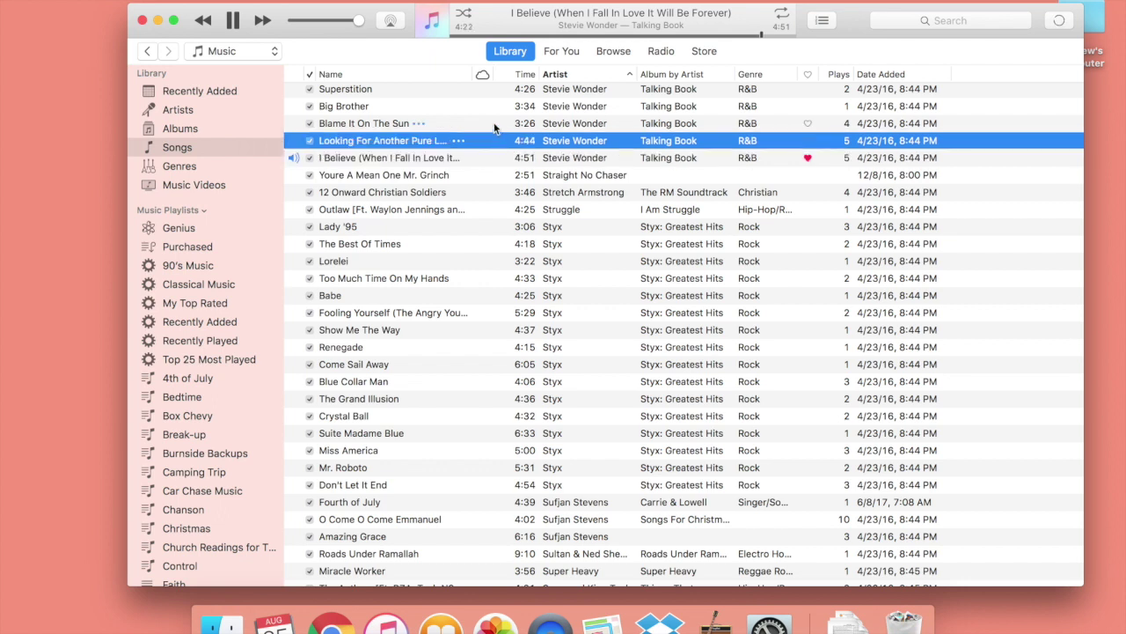
pyautogui.click(493, 124)
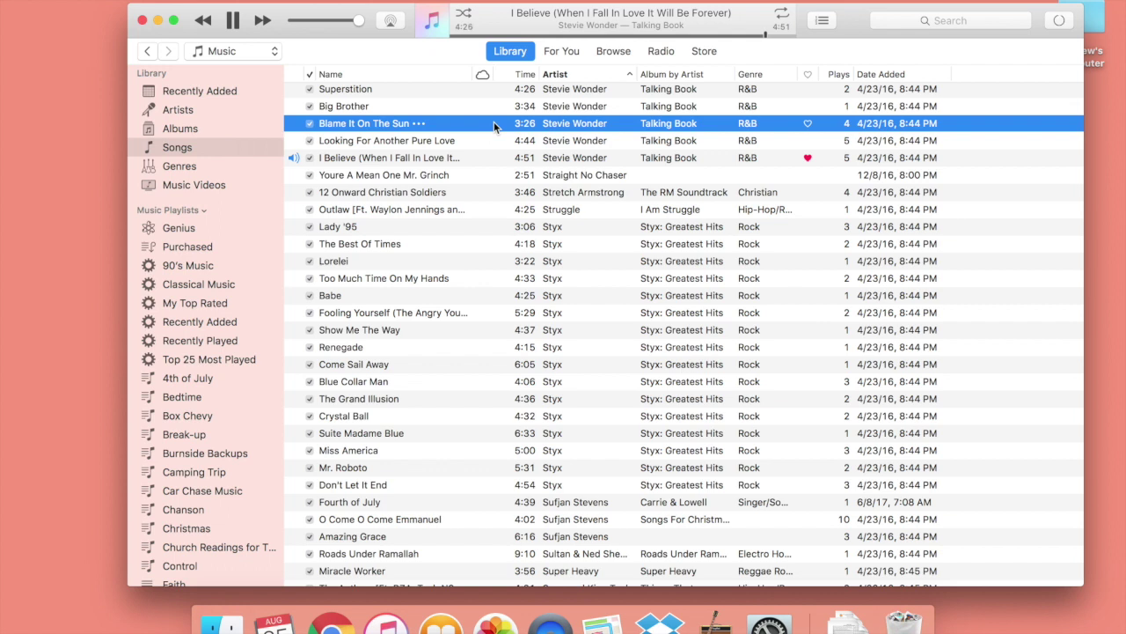
pyautogui.rightClick(438, 366)
pyautogui.click(491, 441)
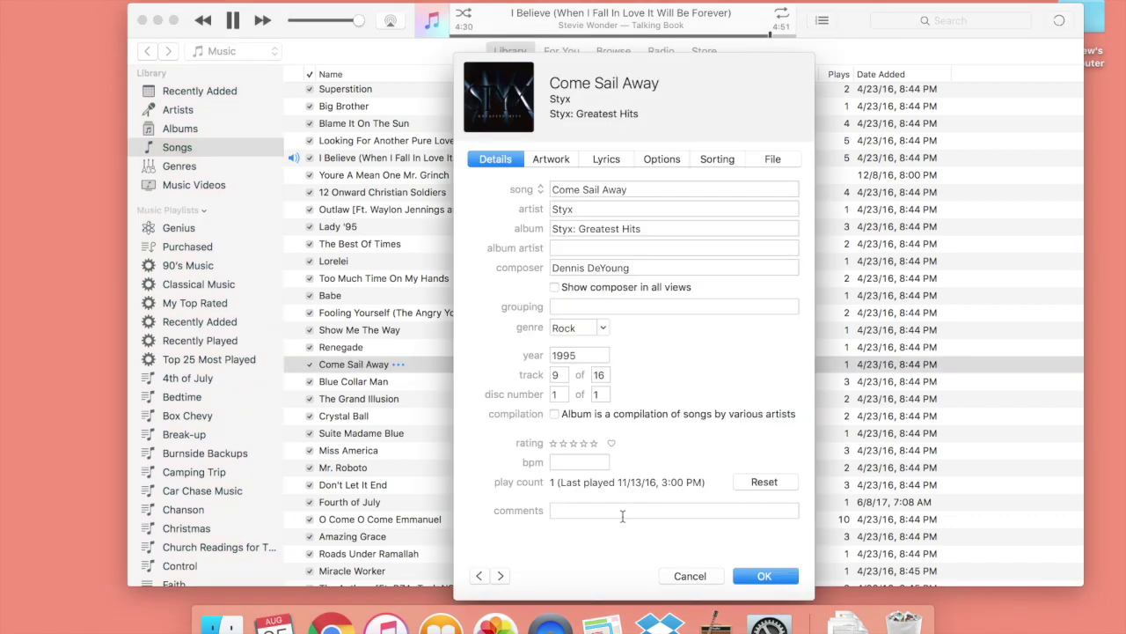
pyautogui.click(692, 573)
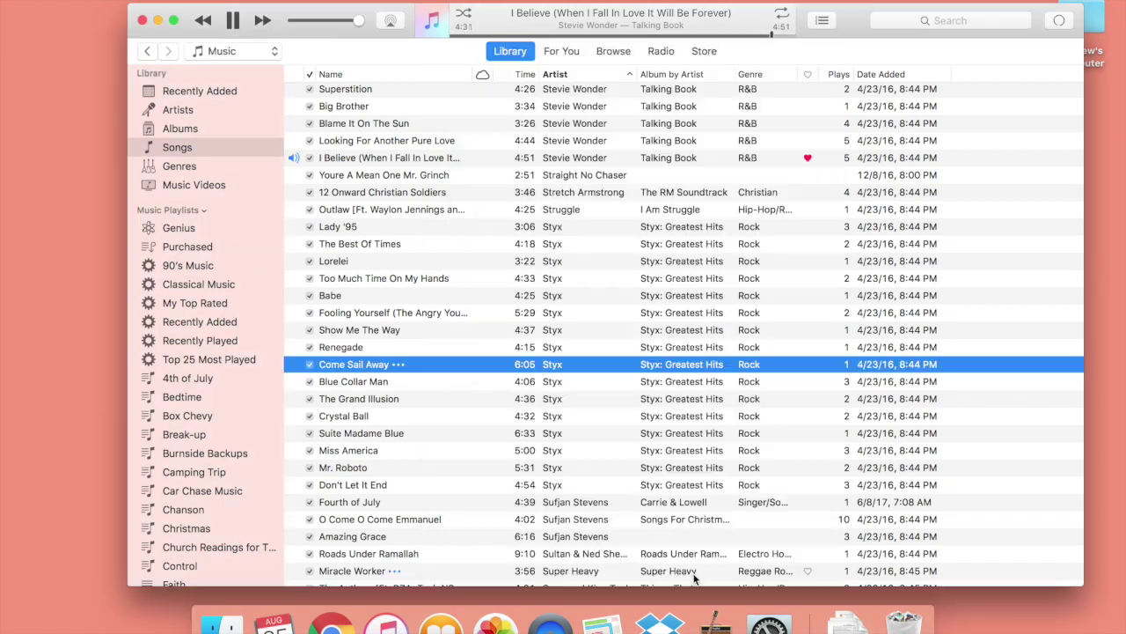
# Step: View the song information for "Fourth of July" by Sufjan Stevens and close it without saving changes
pyautogui.rightClick(458, 506)
pyautogui.scroll(-2, 517, 563)
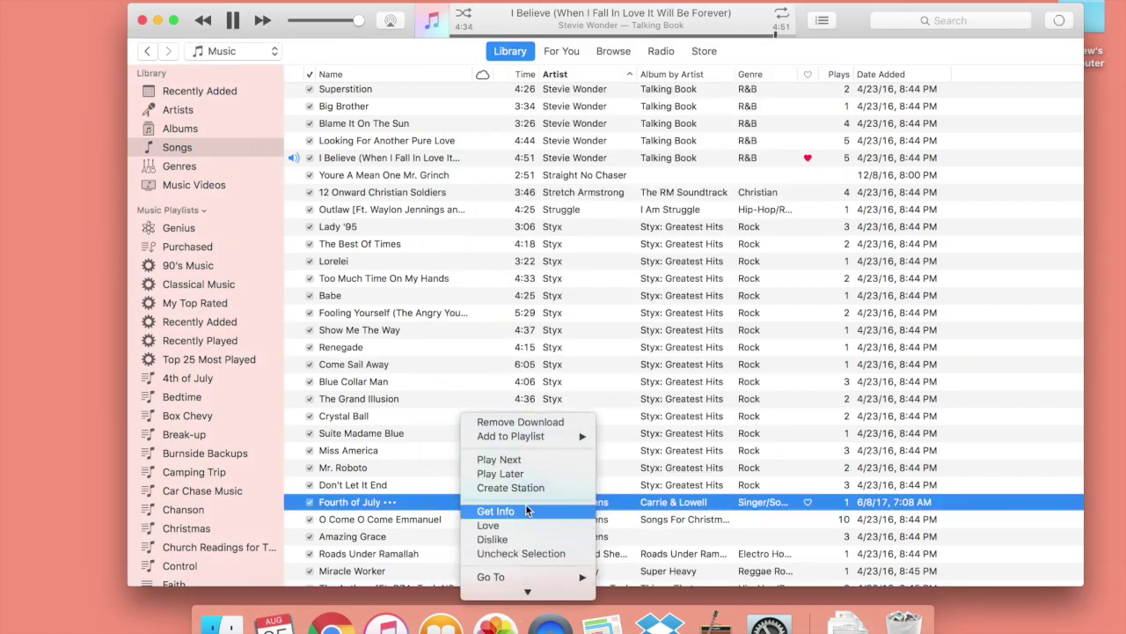
pyautogui.click(526, 510)
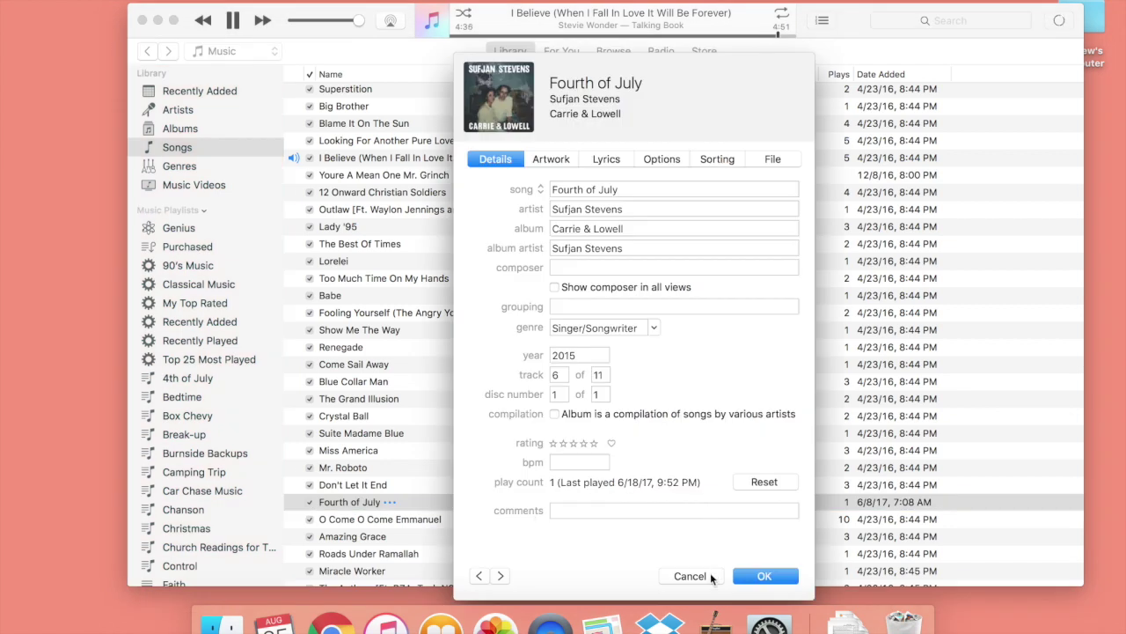
pyautogui.click(709, 573)
# Step: View the song information for "Miracle Worker" by Super Heavy and close it without saving changes
pyautogui.rightClick(495, 572)
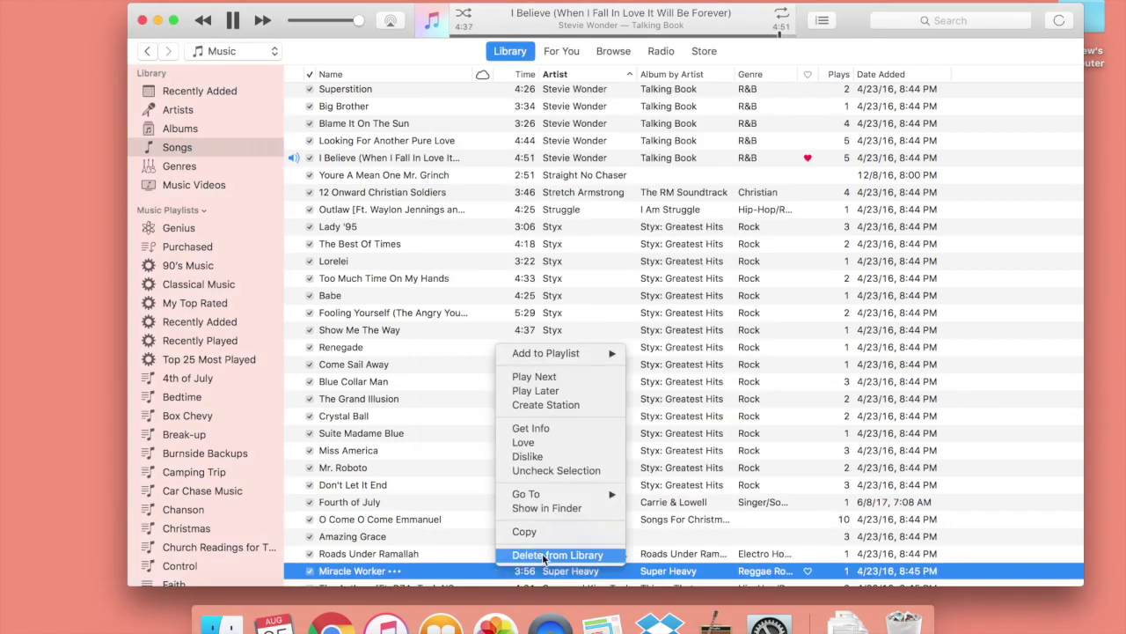
pyautogui.click(551, 433)
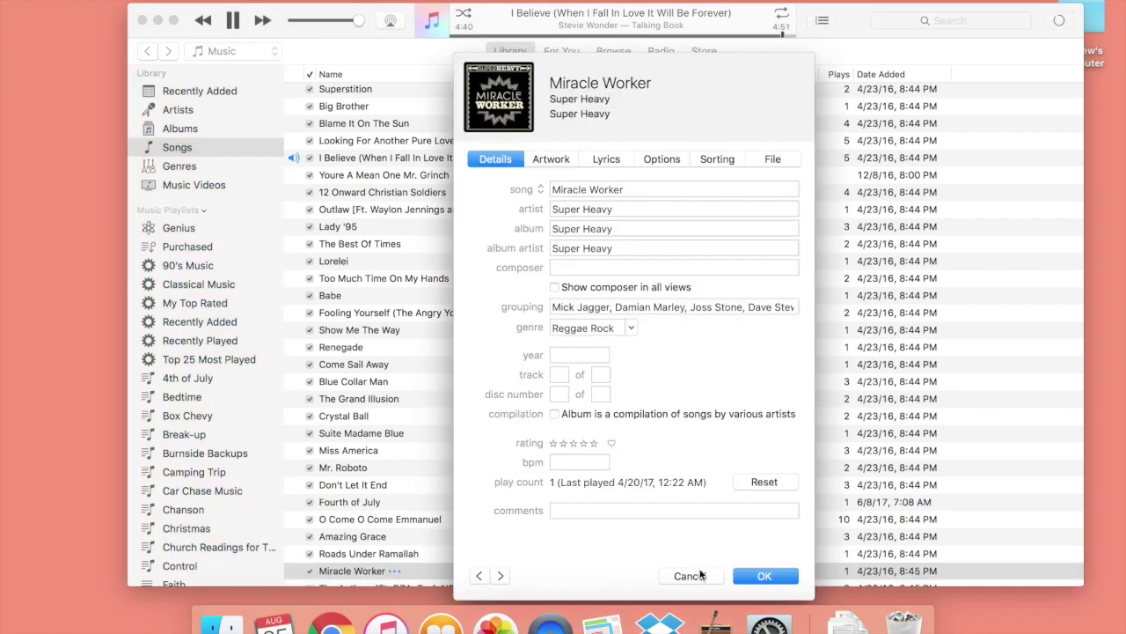
pyautogui.click(702, 576)
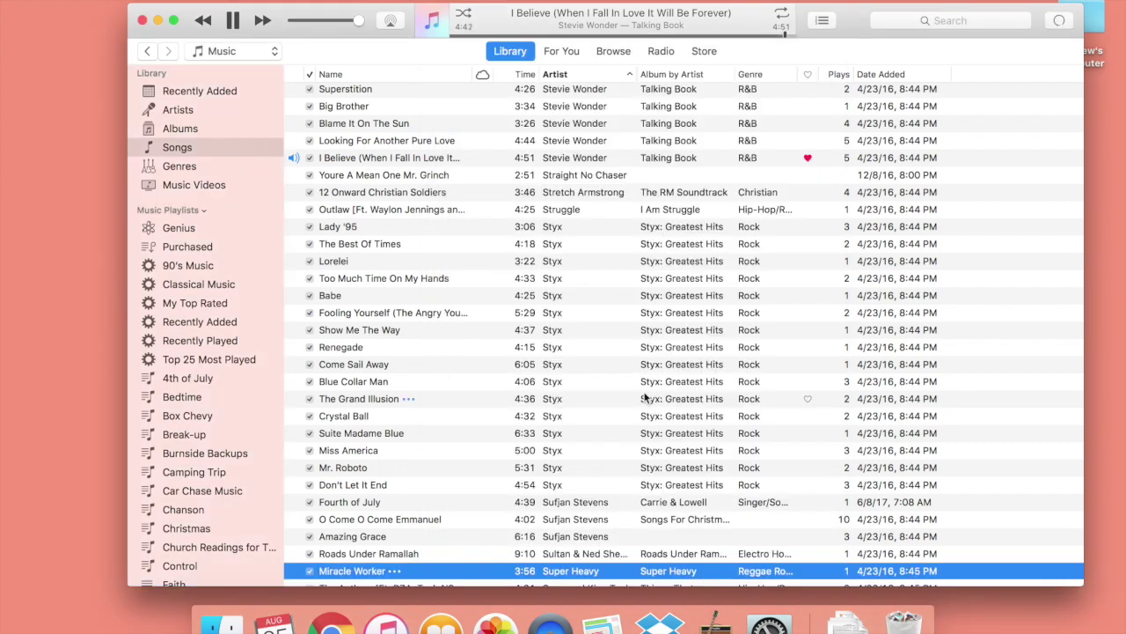